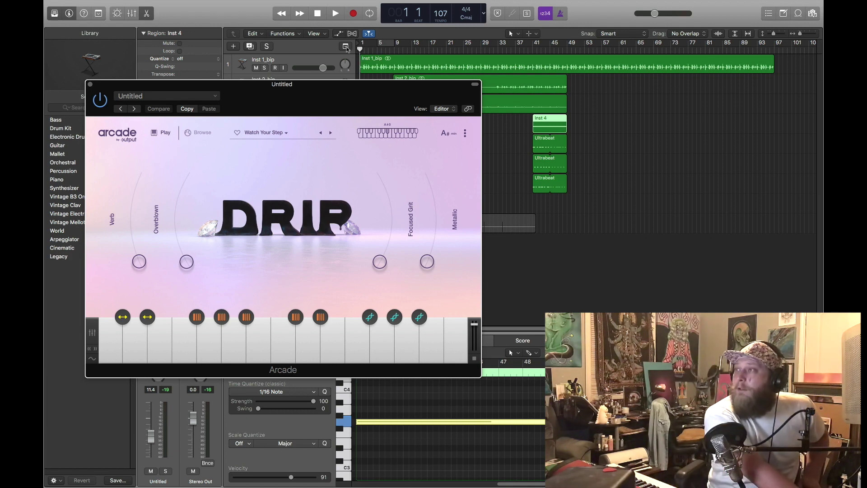
Audition the arrangement from bar 1 with the Arcade plug-in closed, and slightly lower the Trap Bass track's volume.
left_click(90, 85)
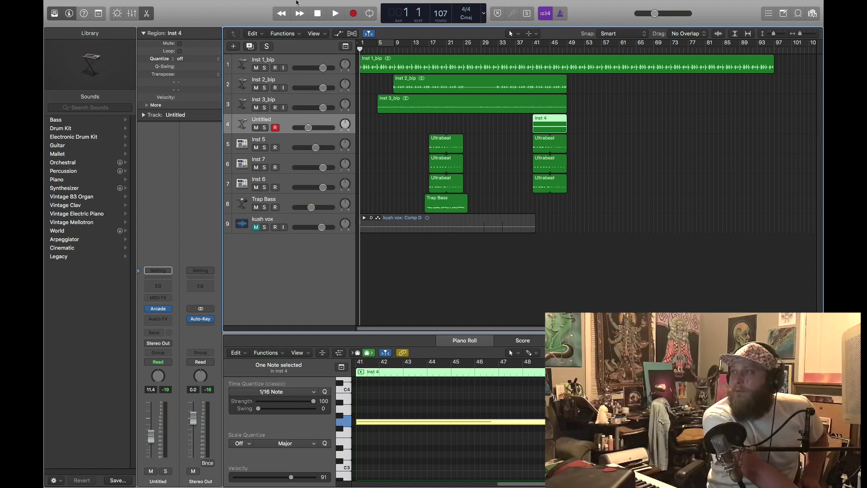
left_click(336, 14)
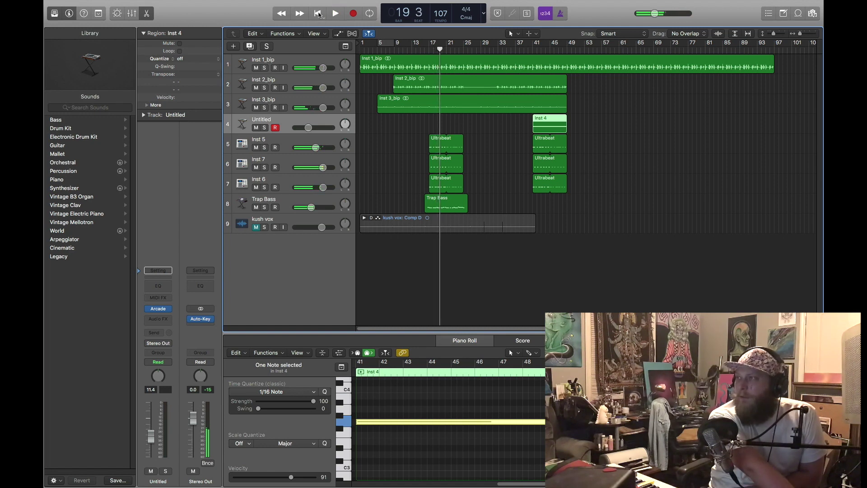
left_click(317, 14)
left_click_drag(311, 208, 309, 208)
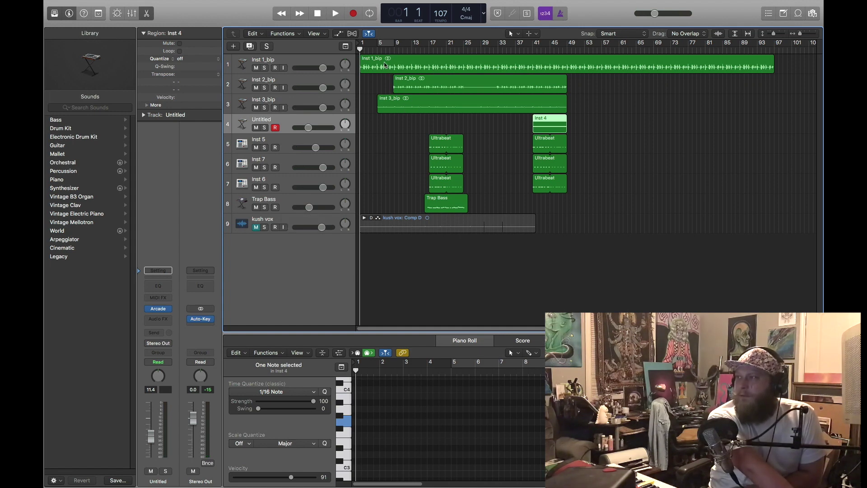
Select the Inst 5 track, place the playhead at bar 15, and inspect its Ultrabeat drum instrument.
left_click(299, 139)
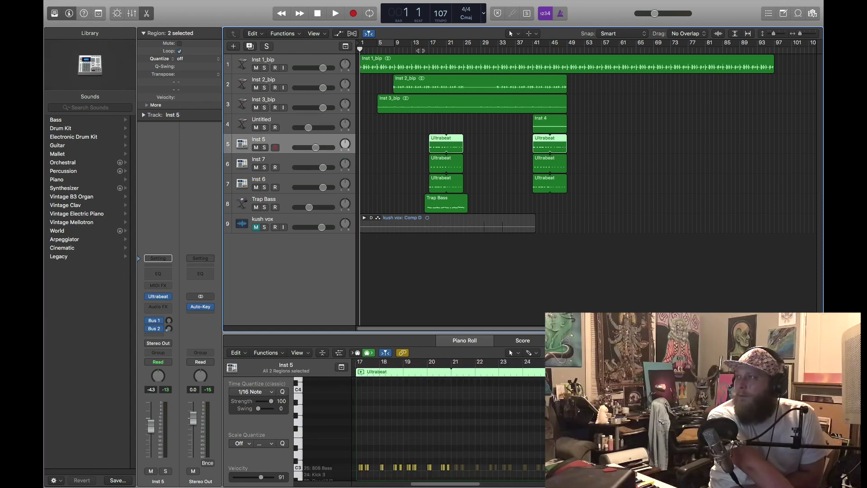
left_click(419, 50)
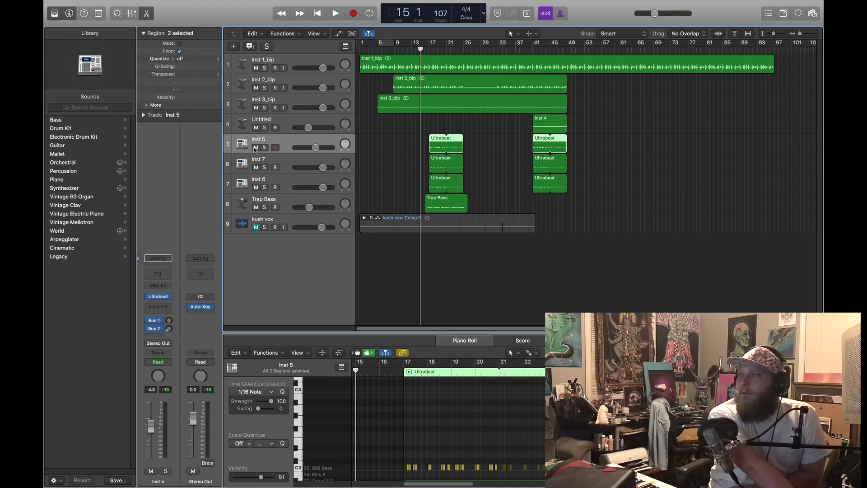
mouse_move(159, 297)
left_click(159, 298)
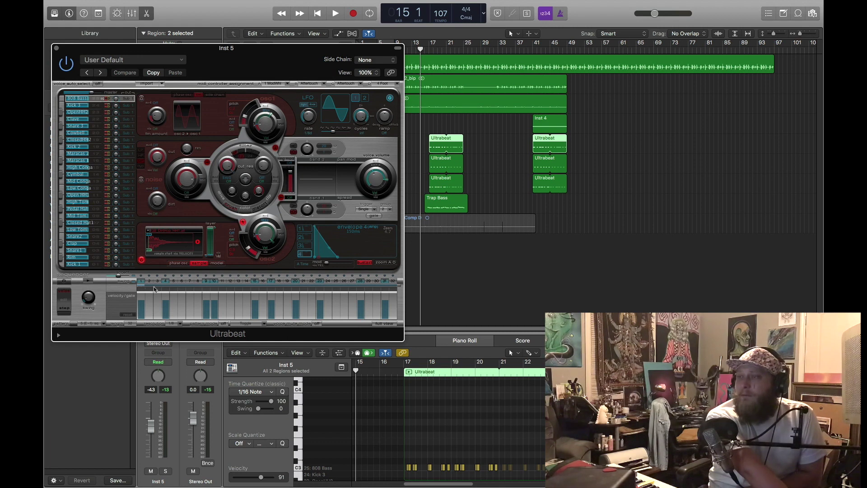
left_click(56, 47)
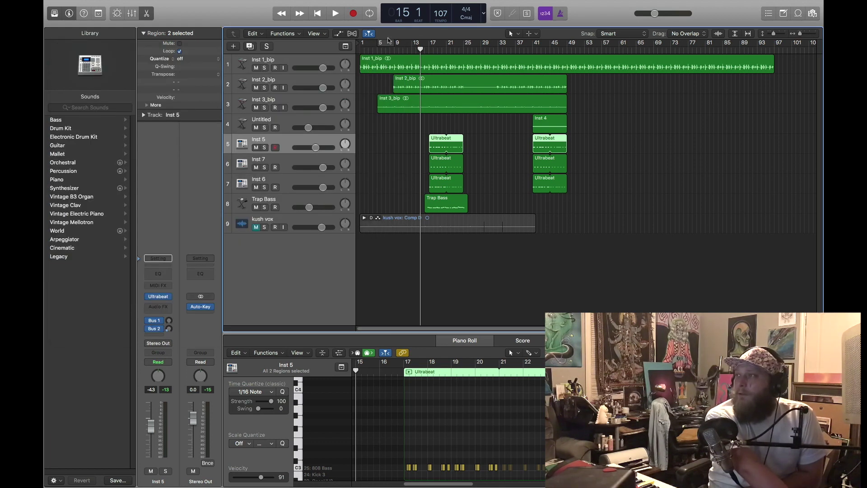
Solo the Inst 5 track and audition it from bar 16, ending with the playhead at bar 17.
key("period")
left_click(264, 147)
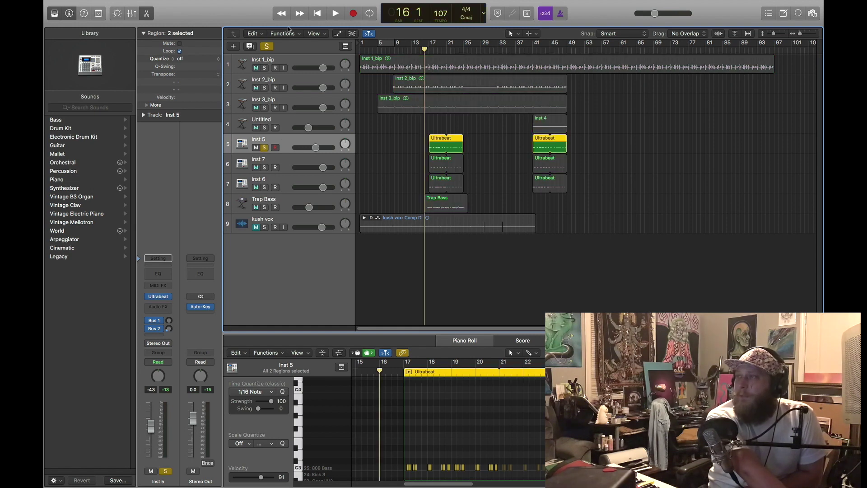
left_click(334, 12)
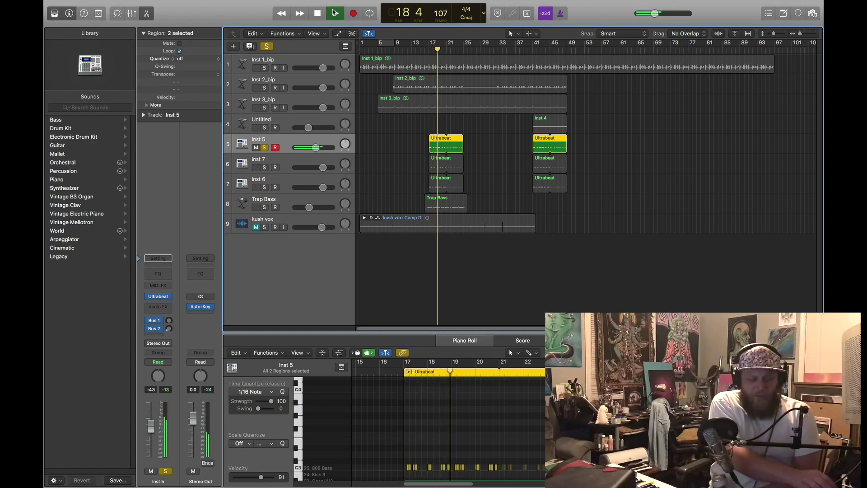
left_click(334, 13)
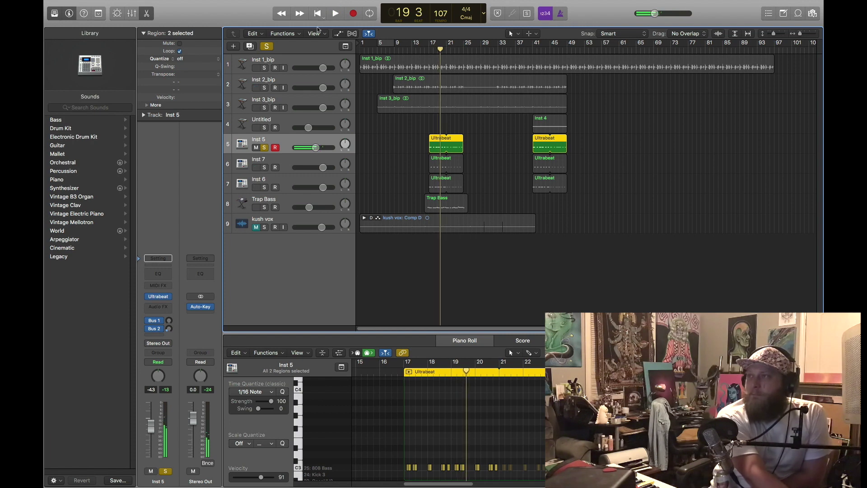
key("shift+space")
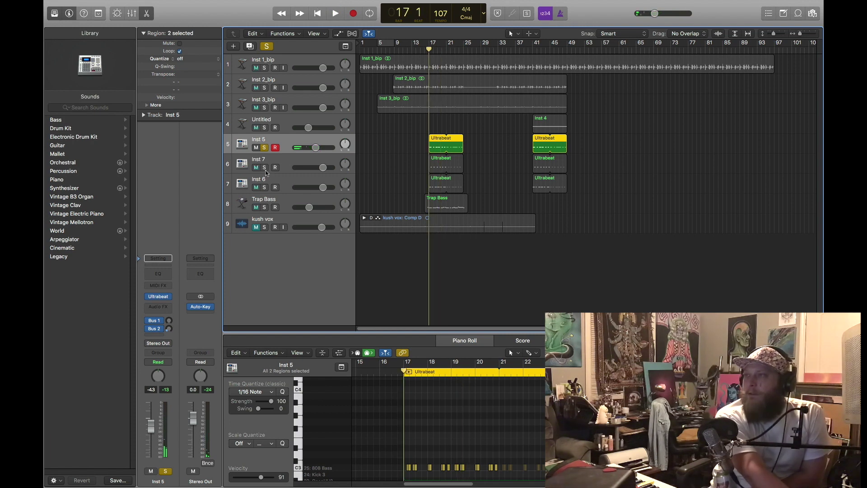
Solo the Inst 7 track together with Inst 5 and audition both from bar 17.
left_click(279, 162)
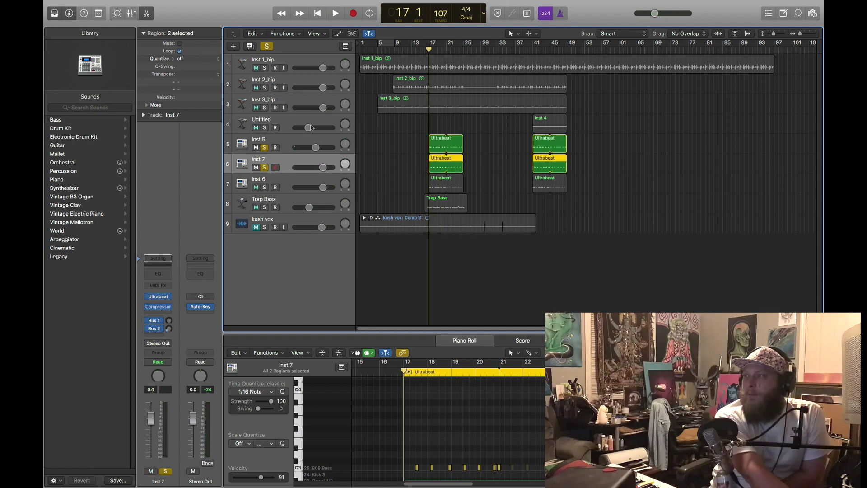
left_click(335, 13)
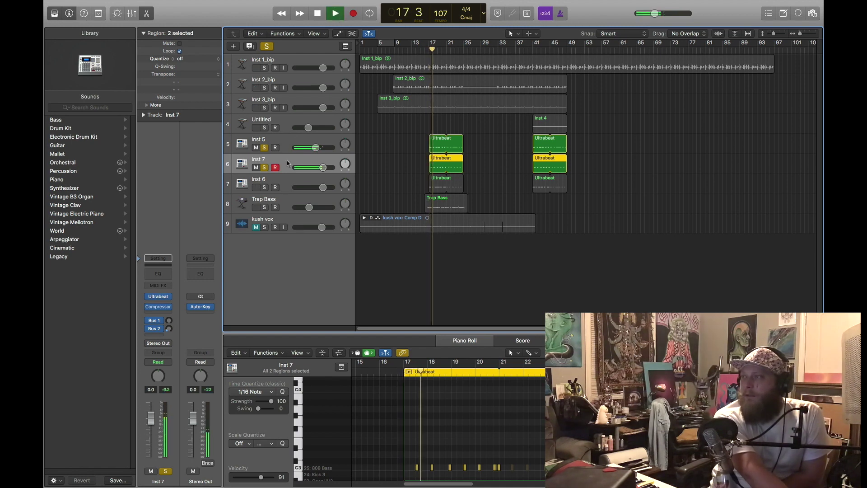
left_click(319, 14)
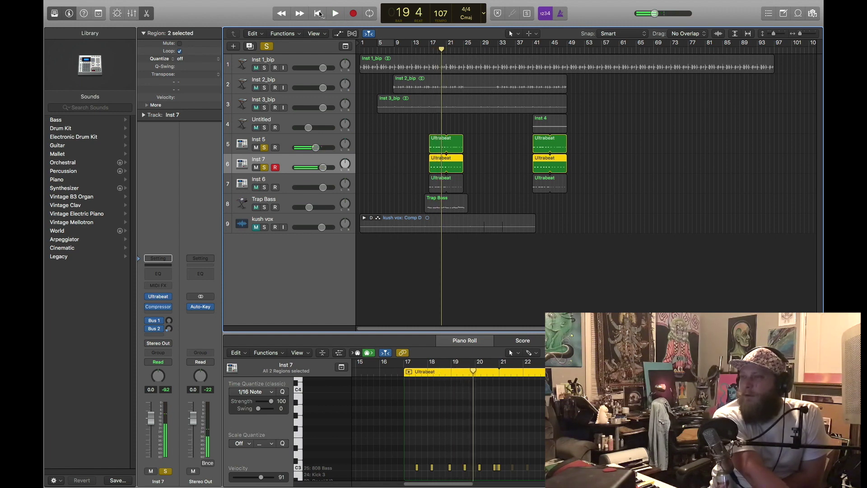
Insert an EnVerb reverb after the Compressor on the Inst 7 channel.
left_click(158, 328)
left_click(156, 299)
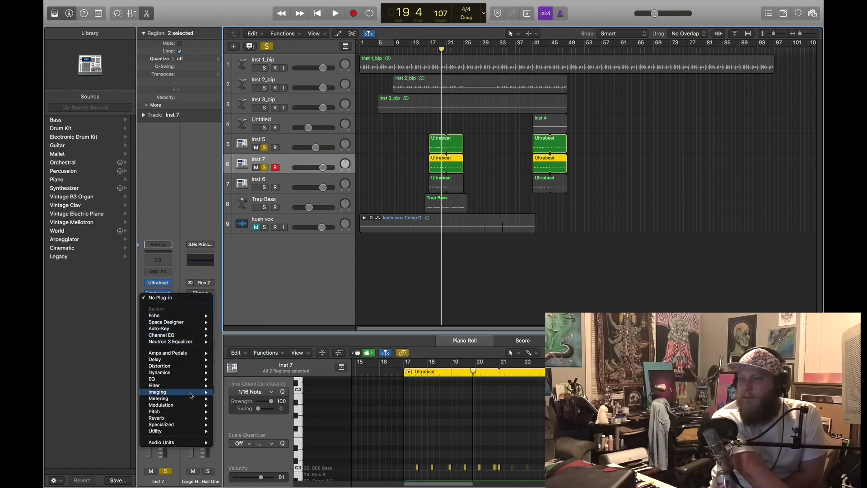
mouse_move(182, 359)
mouse_move(226, 359)
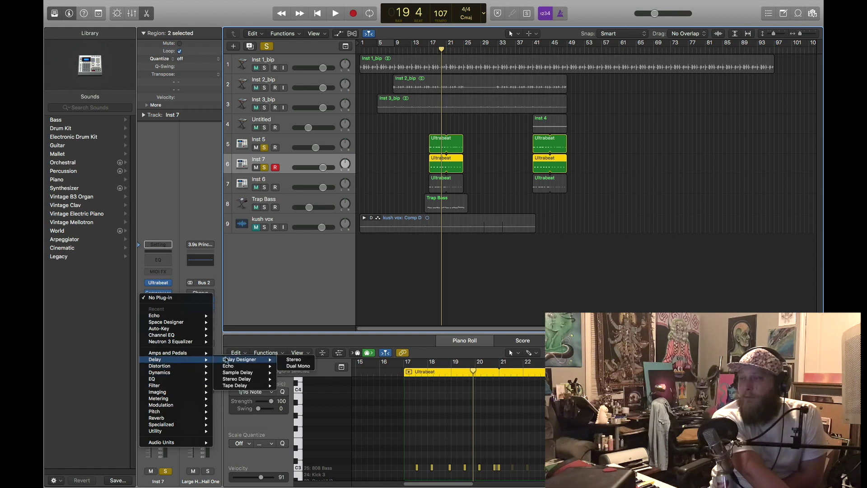
mouse_move(183, 417)
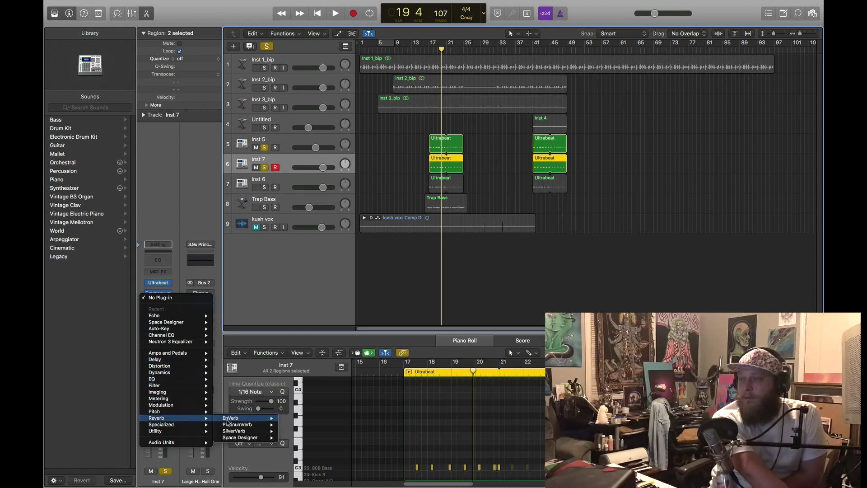
left_click(283, 418)
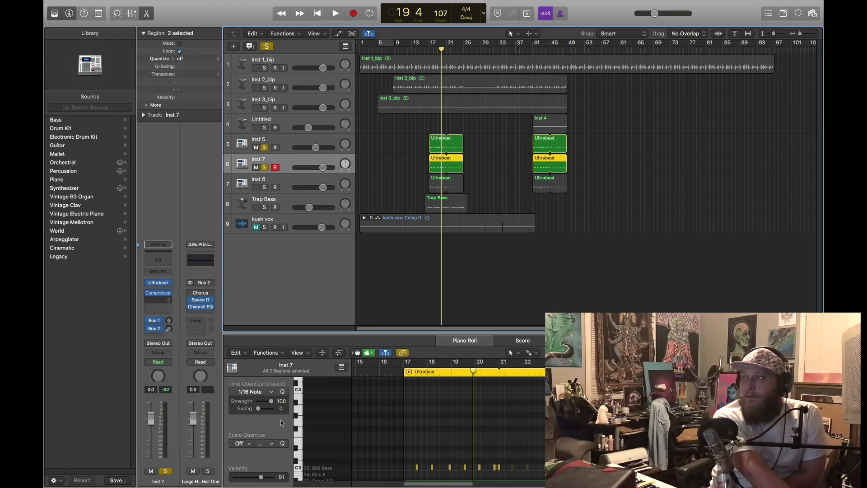
Set Inst 7's EnVerb to 10 ms decay, 25% sustain, 510 ms hold and 15% wet while auditioning from bar 17.
left_click_drag(94, 162, 160, 140)
left_click_drag(225, 26, 229, 43)
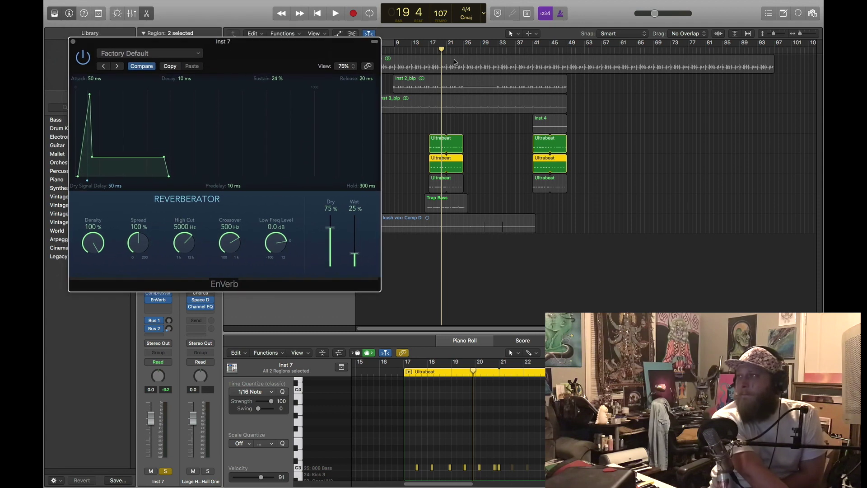
left_click(428, 52)
key("space")
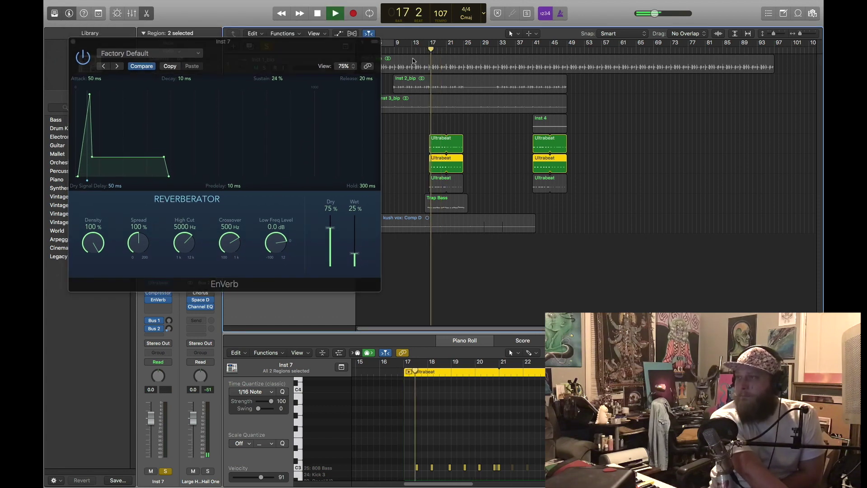
left_click_drag(164, 157, 212, 156)
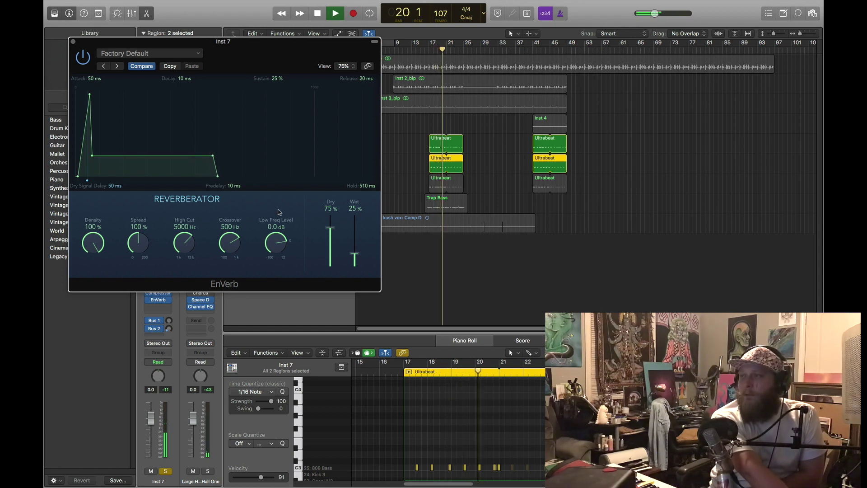
left_click_drag(355, 253, 355, 262)
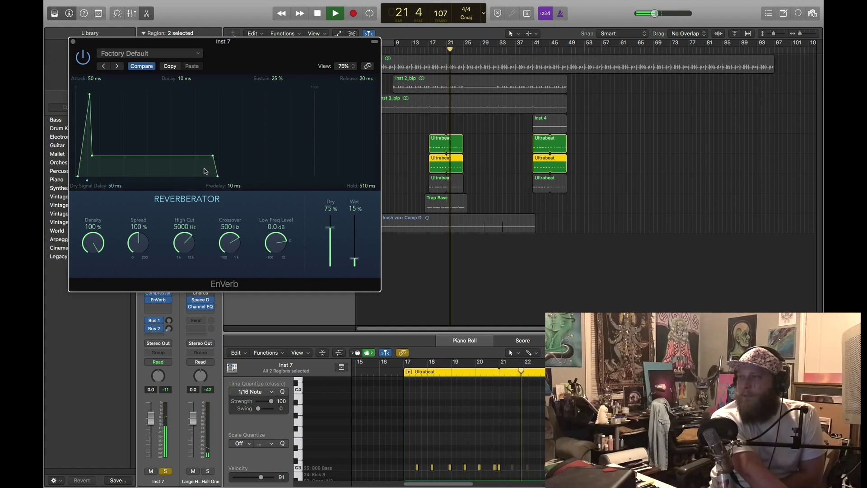
key("super+w")
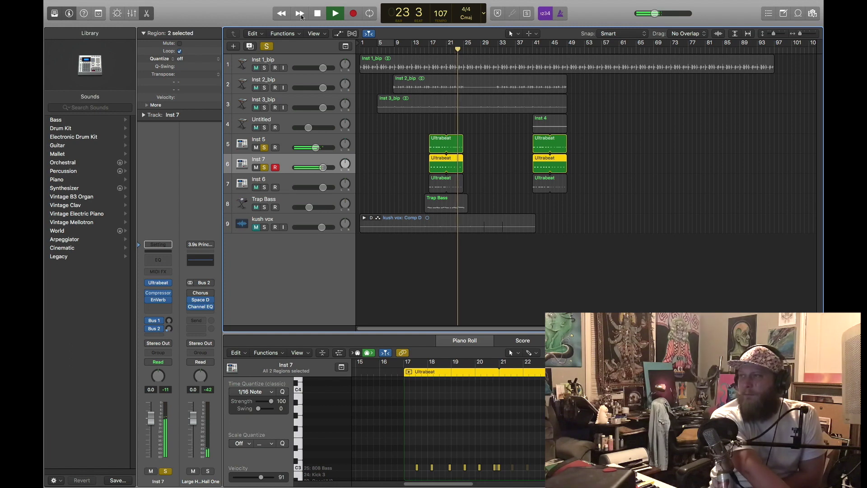
left_click(317, 13)
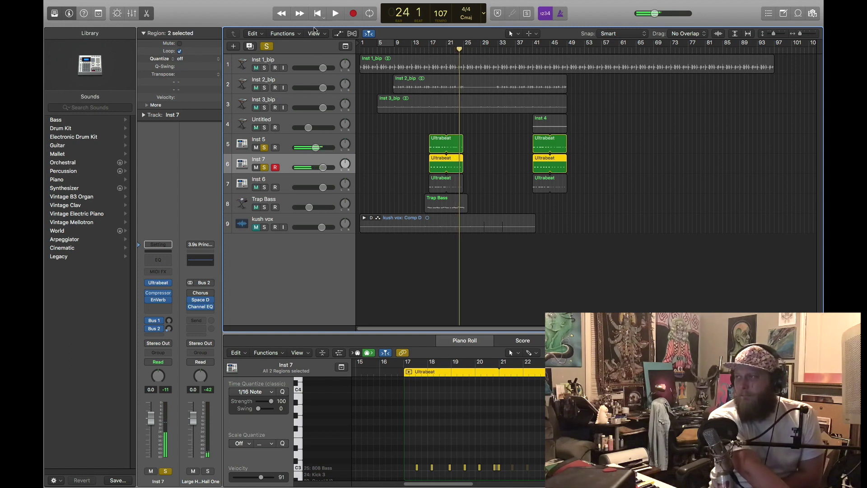
Solo only the Inst 6 track, removing solo from Inst 5 and Inst 7, with the playhead at bar 17.
left_click(265, 187)
key("space")
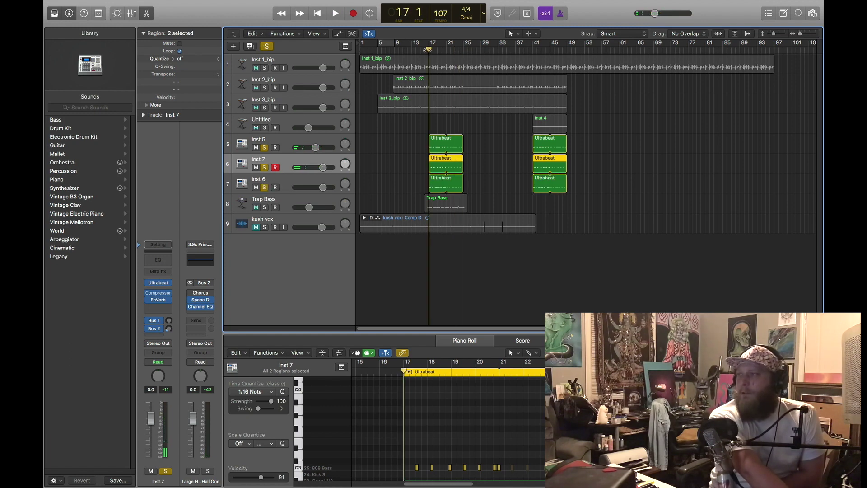
left_click(288, 182)
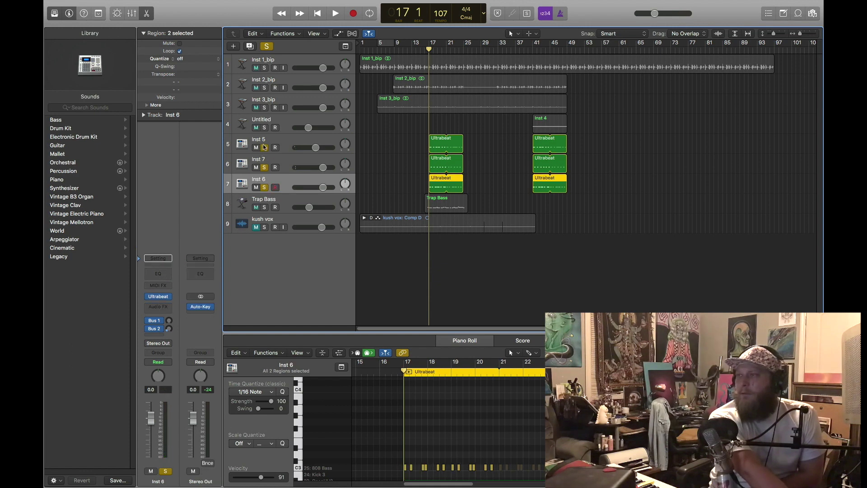
left_click(264, 147)
left_click(264, 167)
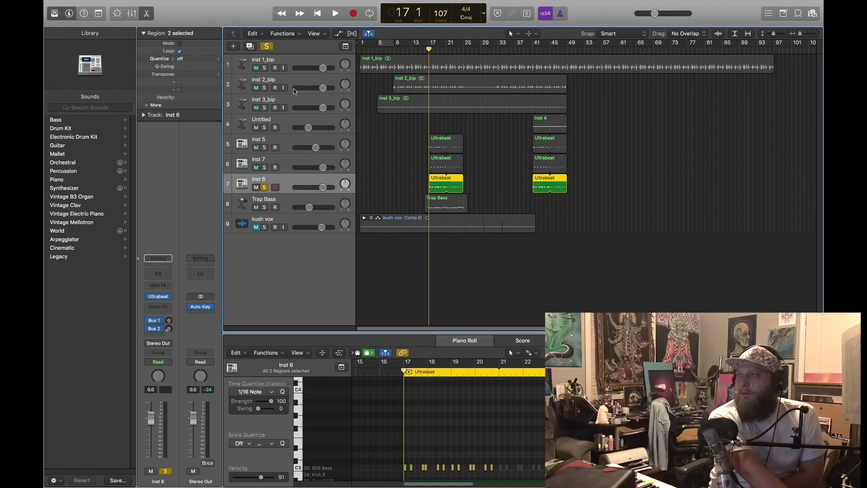
Solo the Inst 1_bip track alongside Inst 6 and audition the two together from bar 17.
left_click(293, 58)
left_click(264, 67)
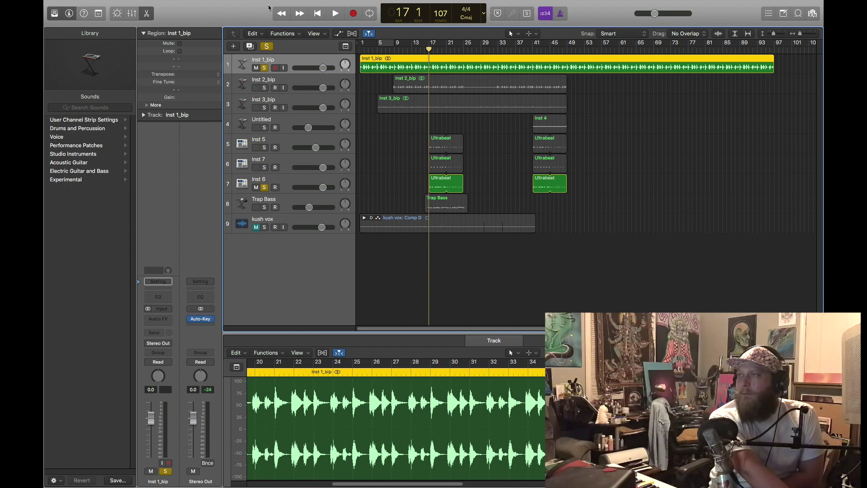
left_click(335, 13)
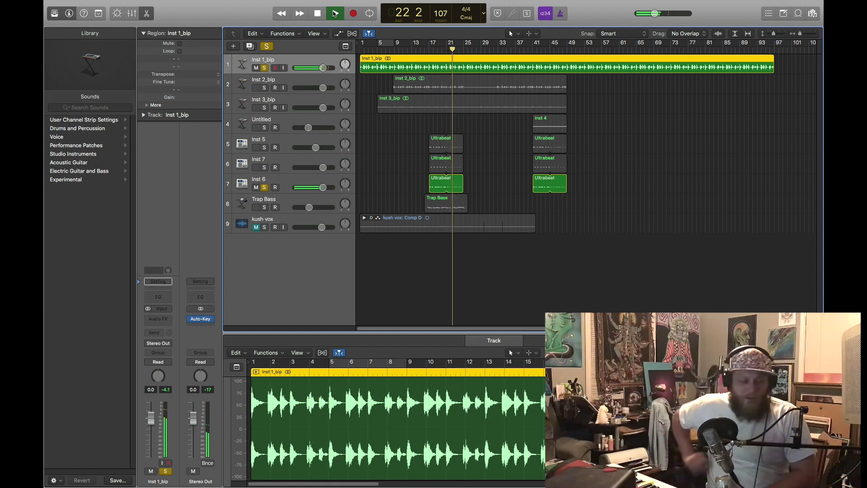
Stop playback, clear all track solos and return the playhead to bar 17.
left_click(316, 13)
left_click(266, 46)
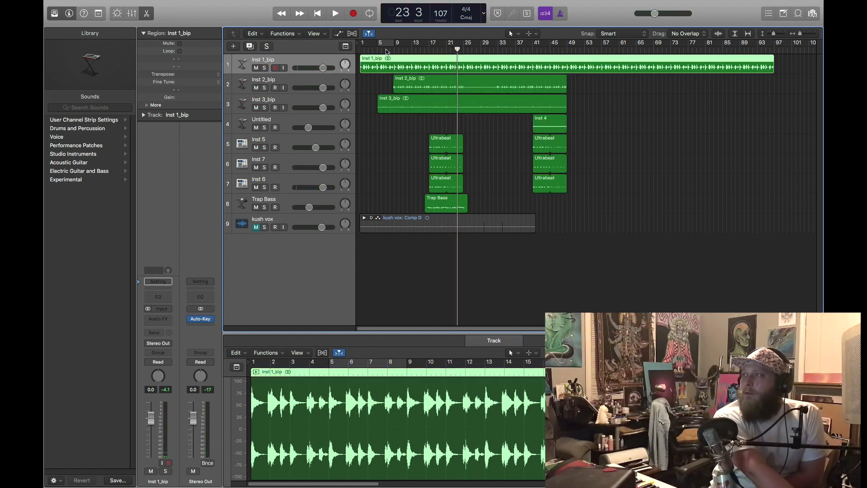
left_click(429, 47)
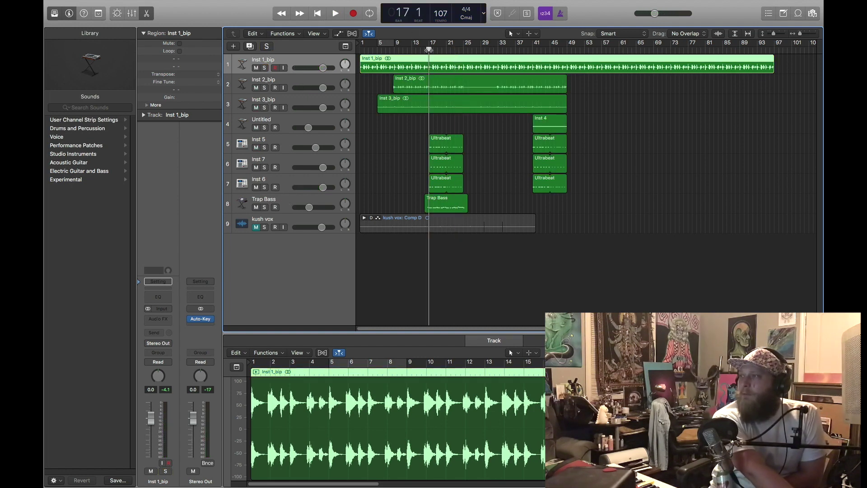
Select the Trap Bass track, browse the library's synthesizer bass sounds, and place the playhead at bar 16.
left_click(285, 202)
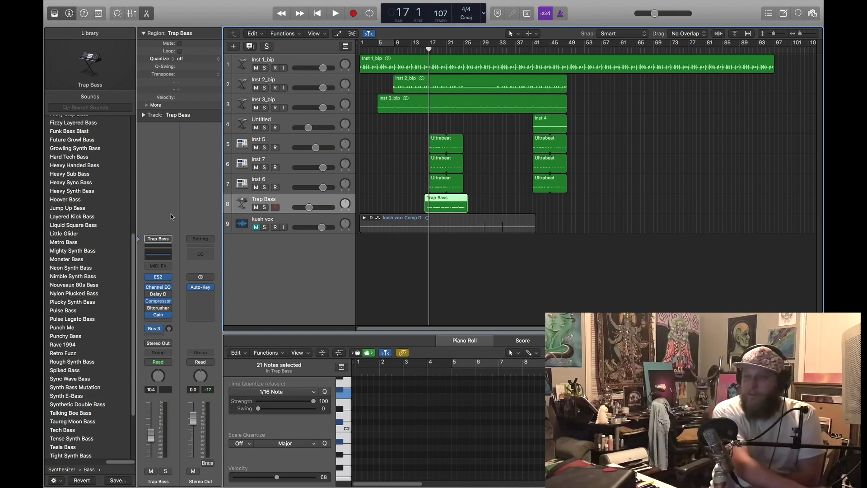
left_click(63, 469)
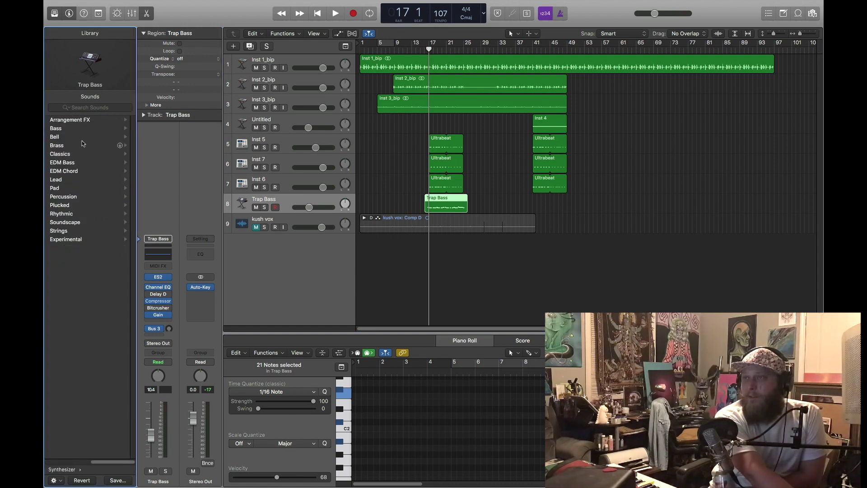
left_click(76, 129)
scroll(105, 251, "down", 10)
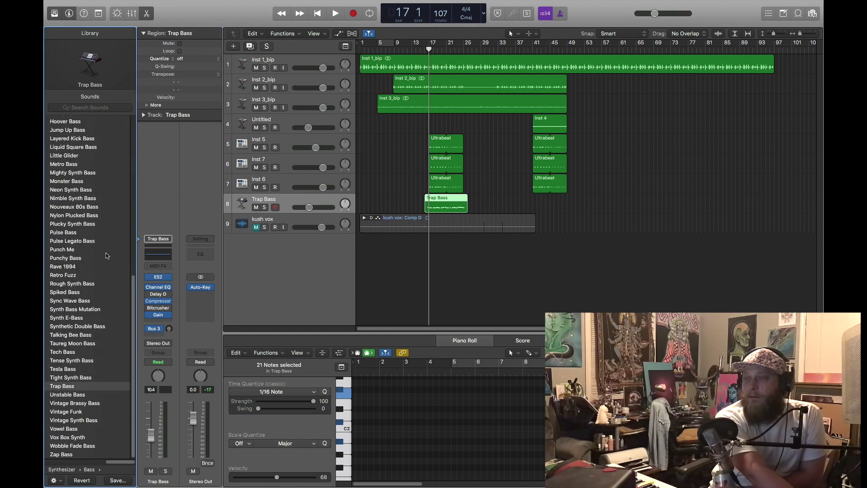
left_click_drag(432, 50, 426, 51)
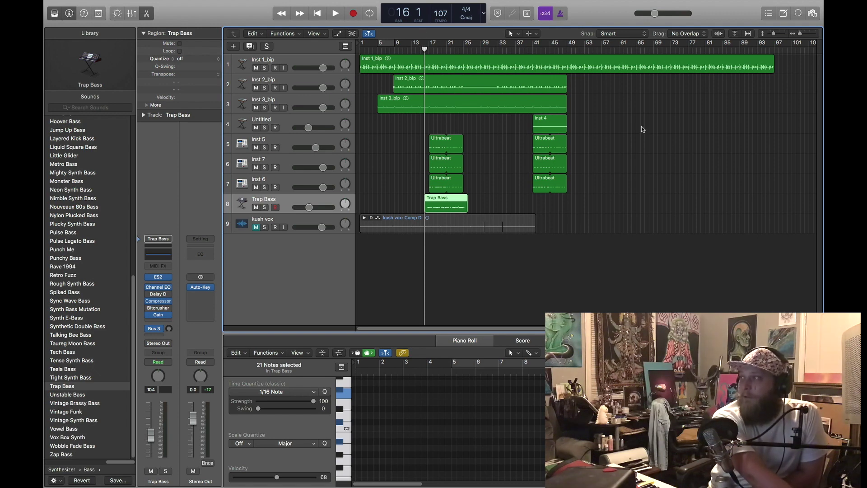
Solo the Inst 5, Inst 7, Inst 6 and Trap Bass tracks during playback from bar 16, and lower the Trap Bass level to -11.4 dB.
left_click_drag(800, 35, 806, 38)
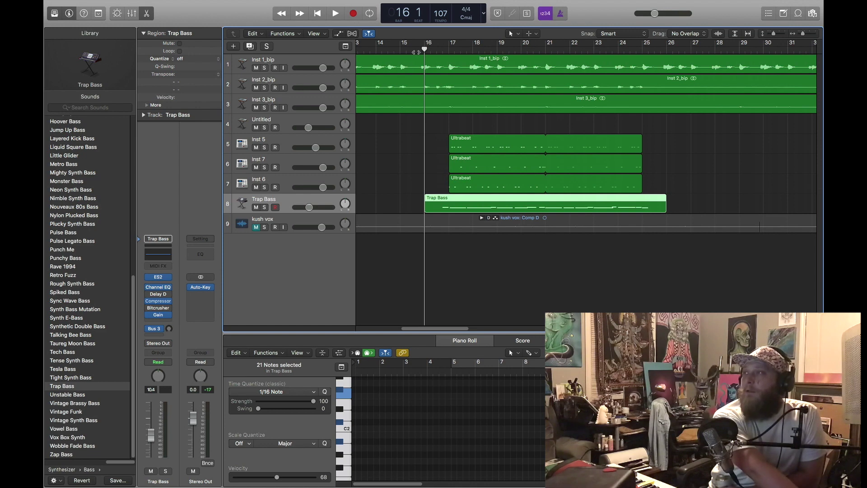
key("space")
left_click_drag(264, 148, 264, 207)
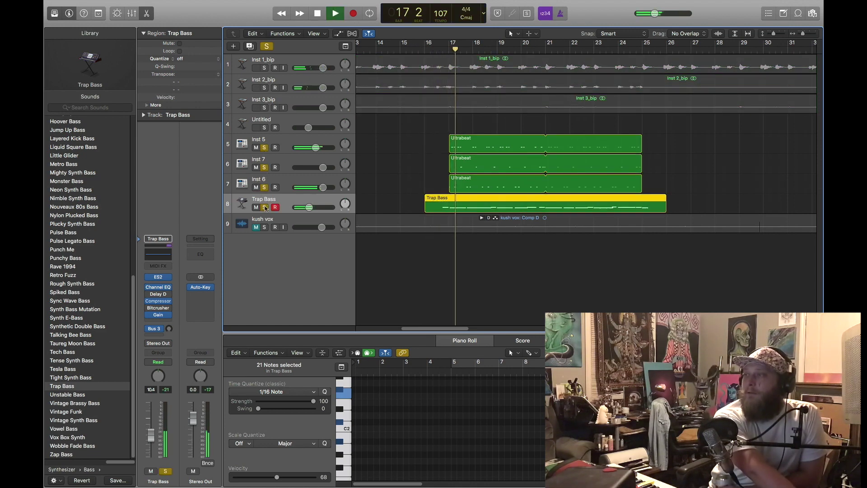
left_click_drag(308, 206, 308, 207)
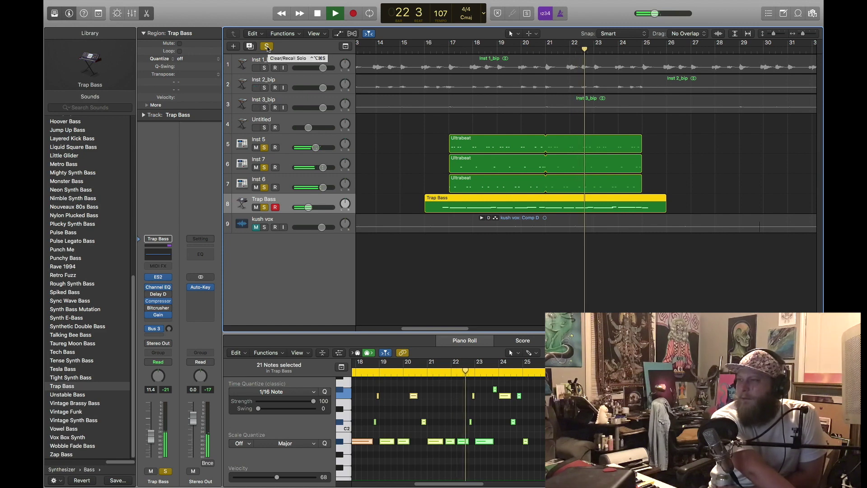
Stop playback, clear all track solos and return the playhead to bar 1.
left_click(318, 14)
left_click(266, 46)
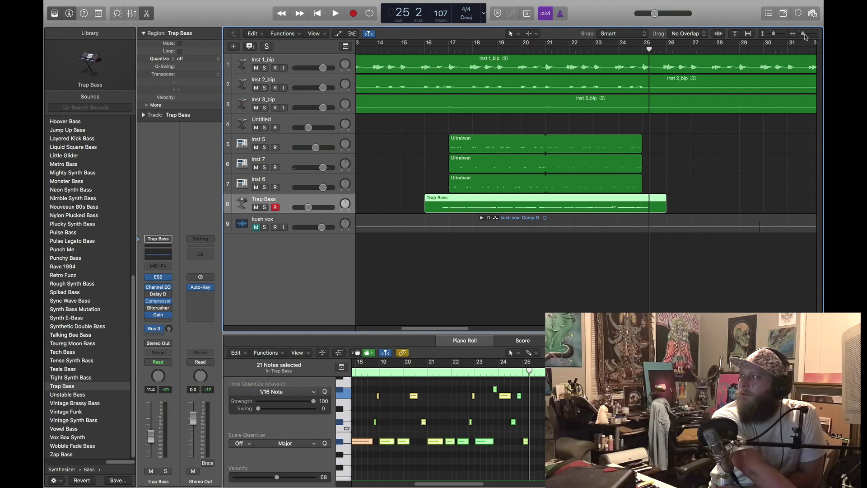
left_click_drag(804, 33, 800, 33)
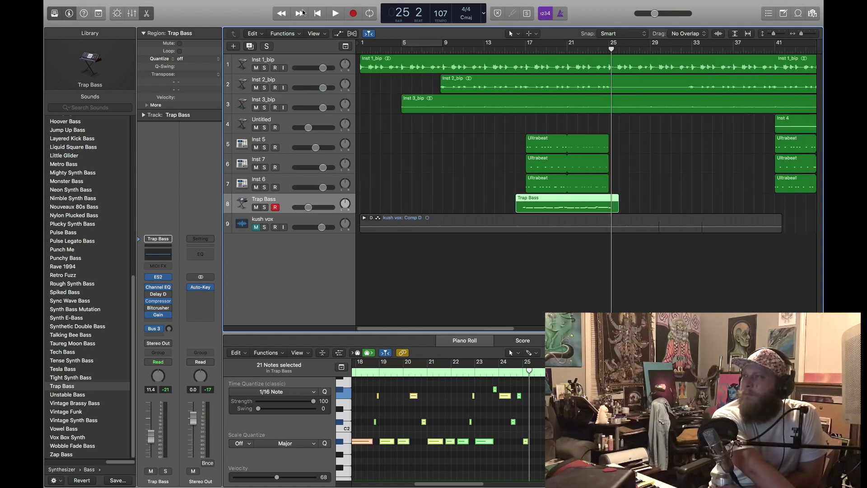
left_click(317, 14)
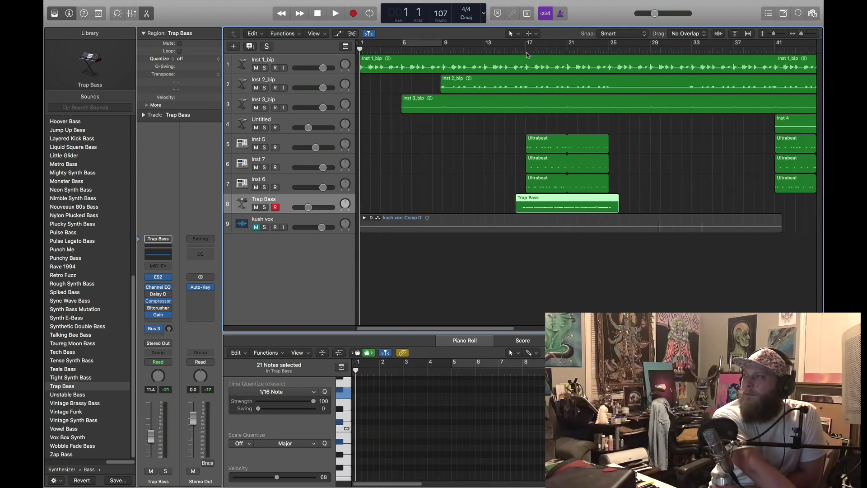
left_click(526, 43)
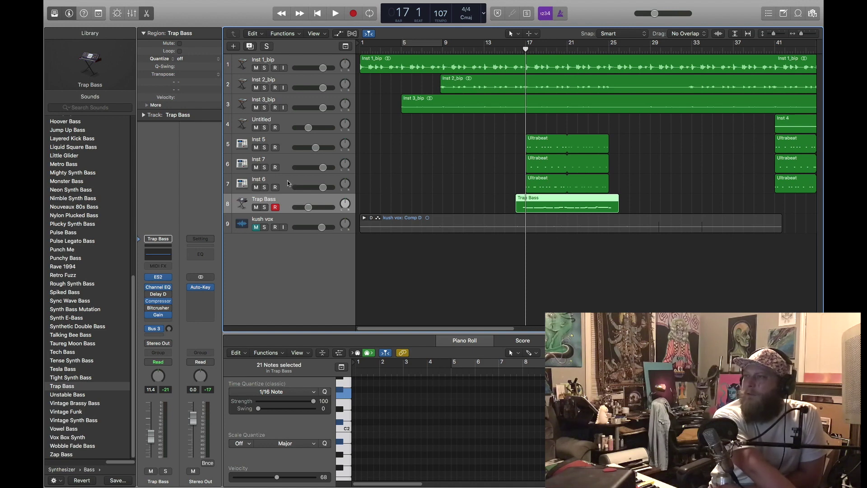
left_click(318, 13)
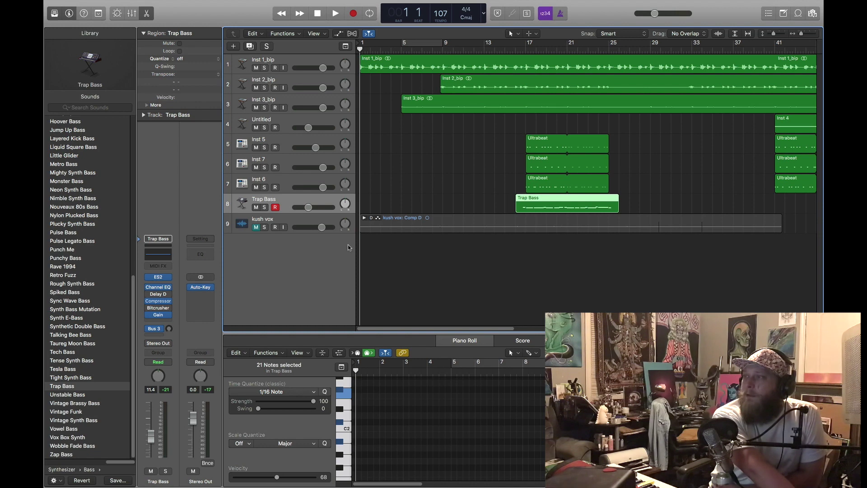
Select the kush vox track and unmute it.
left_click(293, 221)
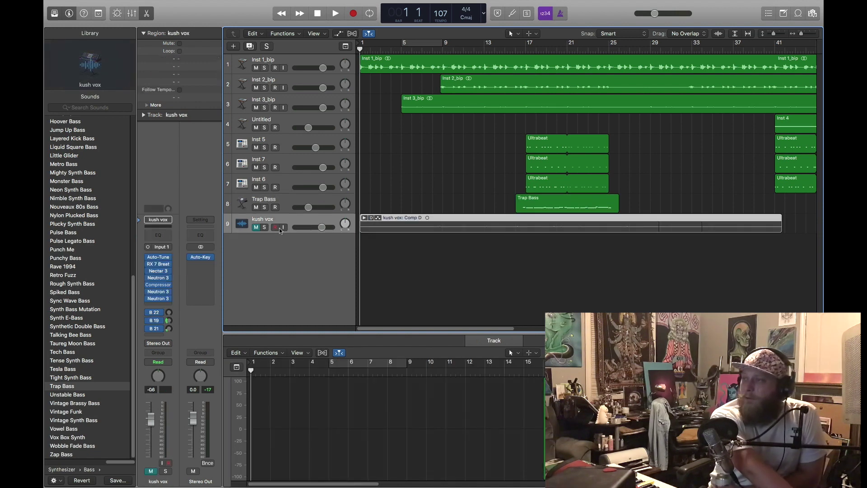
left_click(256, 227)
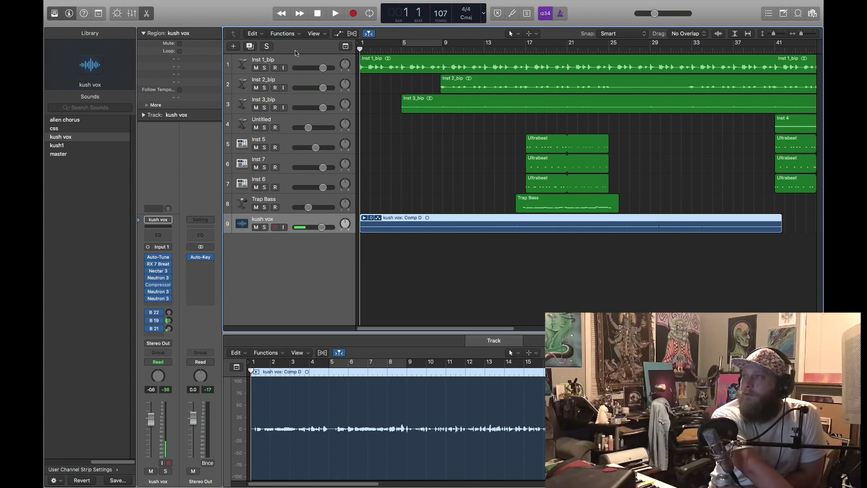
mouse_move(318, 14)
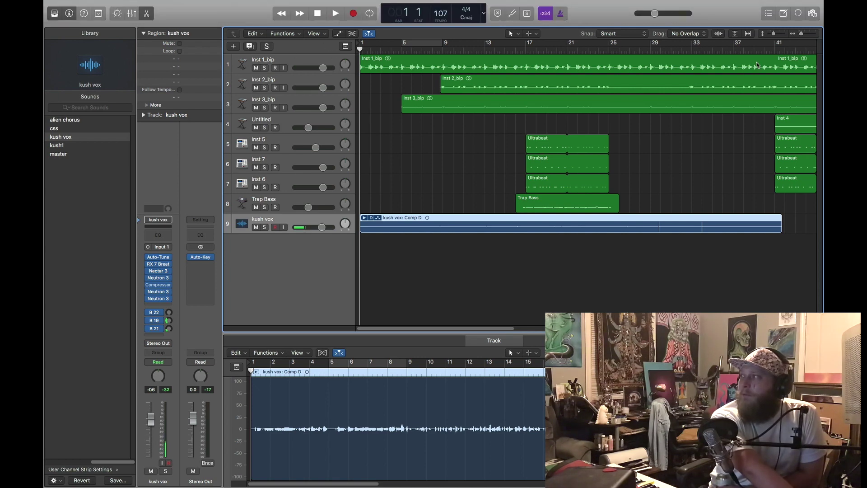
left_click_drag(800, 34, 799, 34)
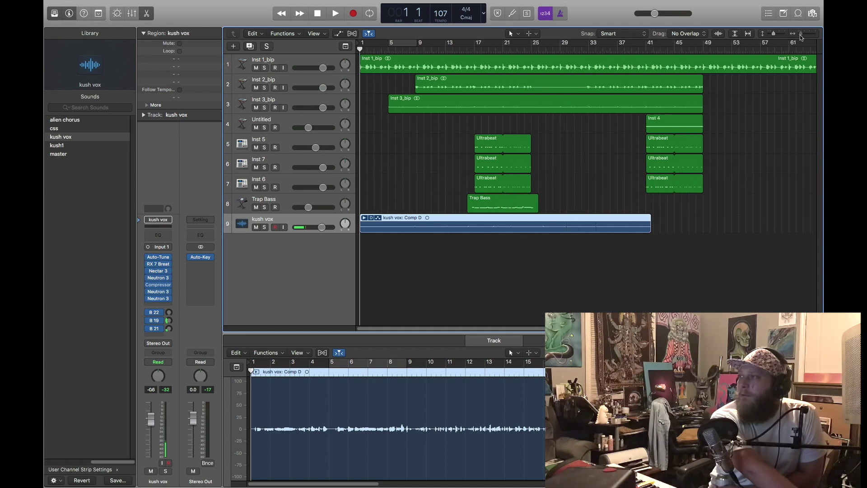
Open the Auto-Tune Pro plug-in on the kush vox track, review its settings and close it.
mouse_move(162, 260)
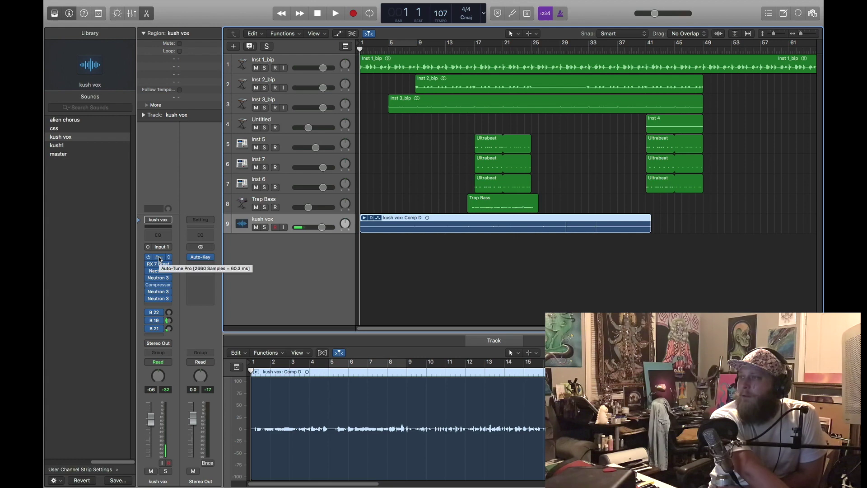
left_click(159, 258)
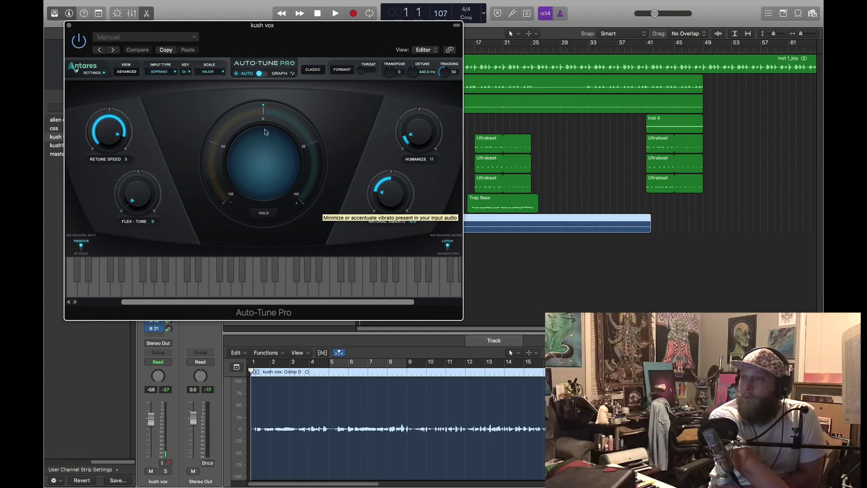
left_click(69, 26)
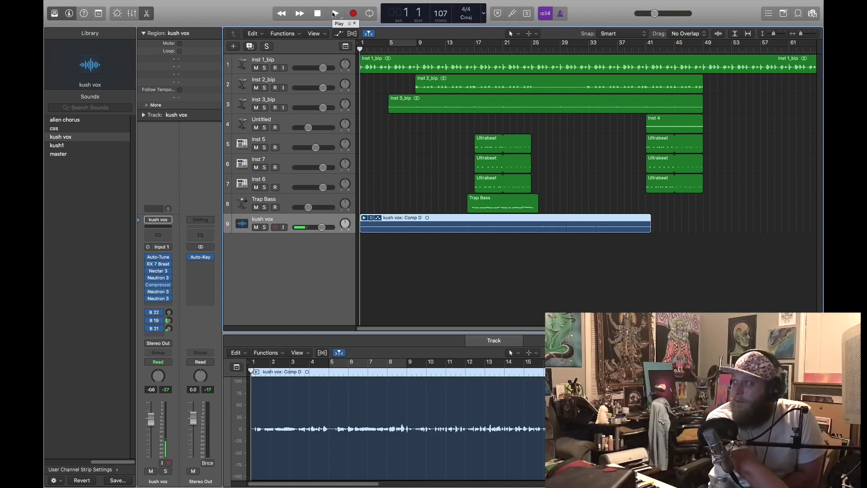
Audition the opening bars with the unmuted vocal from bar 1, and return the playhead to the start.
mouse_move(333, 13)
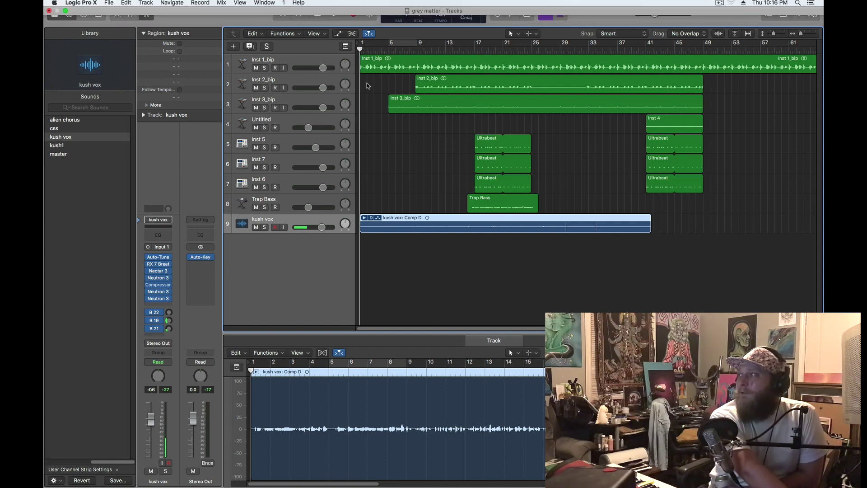
left_click(334, 14)
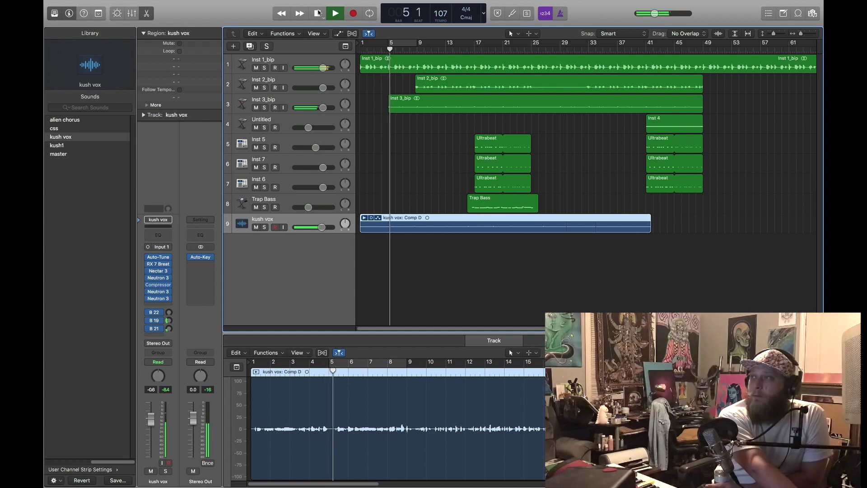
left_click(318, 13)
left_click(318, 14)
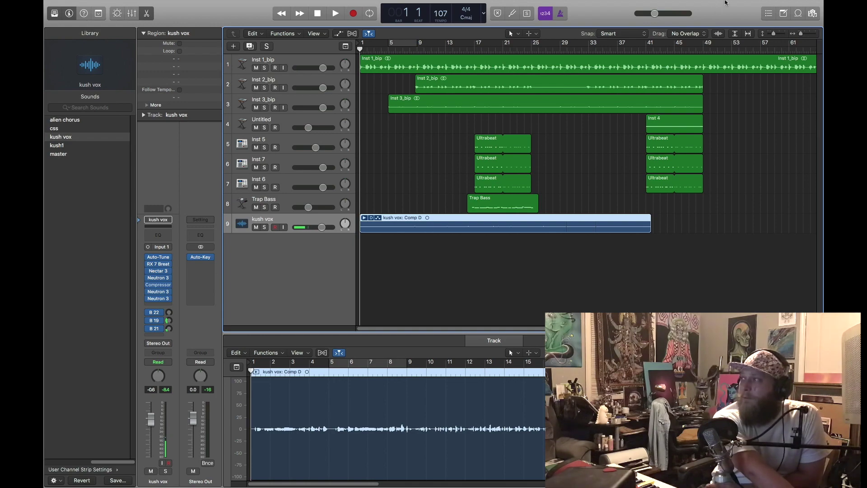
Take the project window out of full screen and play the arrangement with the vocal from bar 1, returning the playhead to the start.
mouse_move(725, 2)
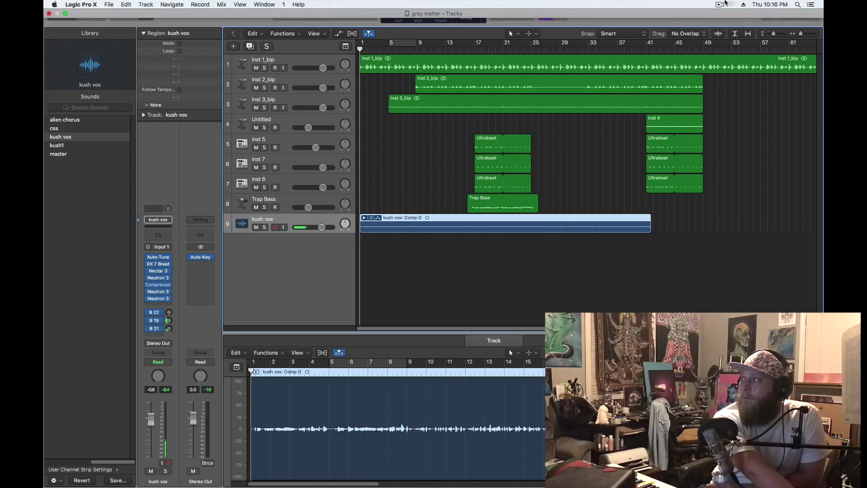
left_click(63, 13)
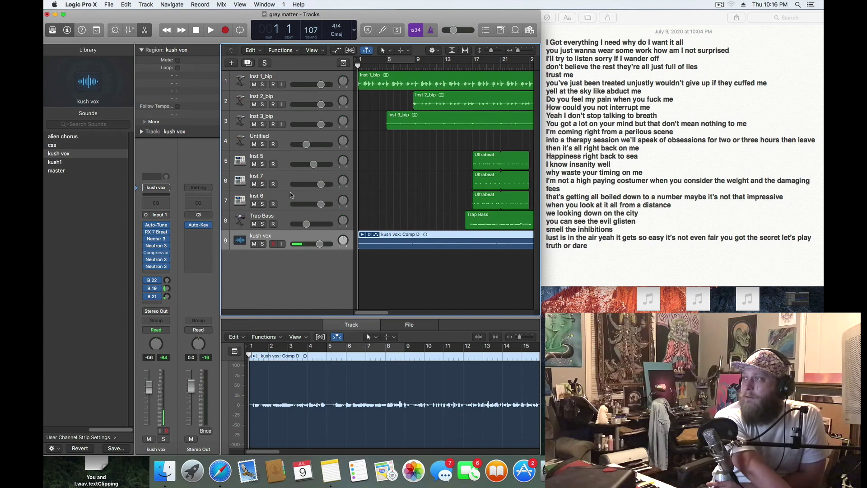
left_click(209, 30)
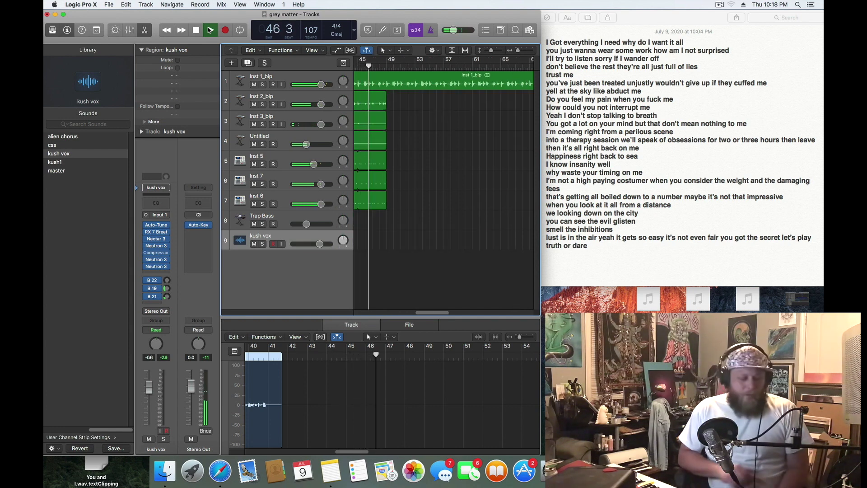
key("space")
key("Return")
left_click_drag(518, 51, 519, 52)
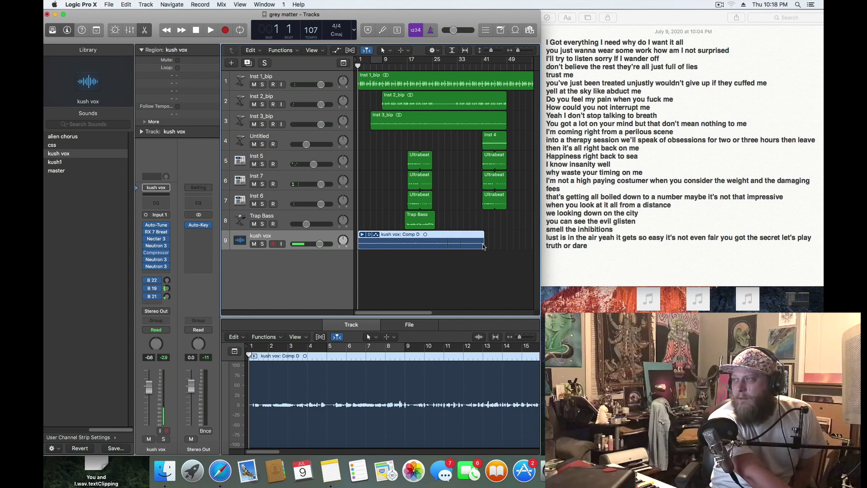
Select the Trap Bass region and audition its entry from bar 15.
left_click(420, 217)
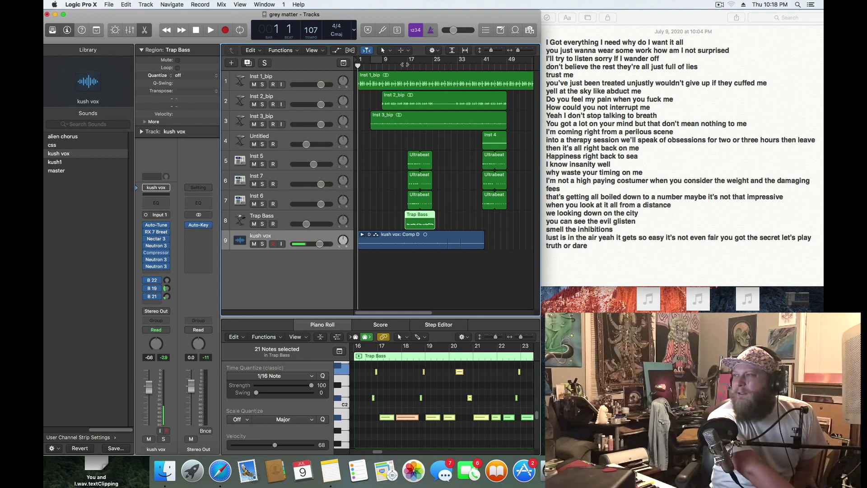
left_click(401, 59)
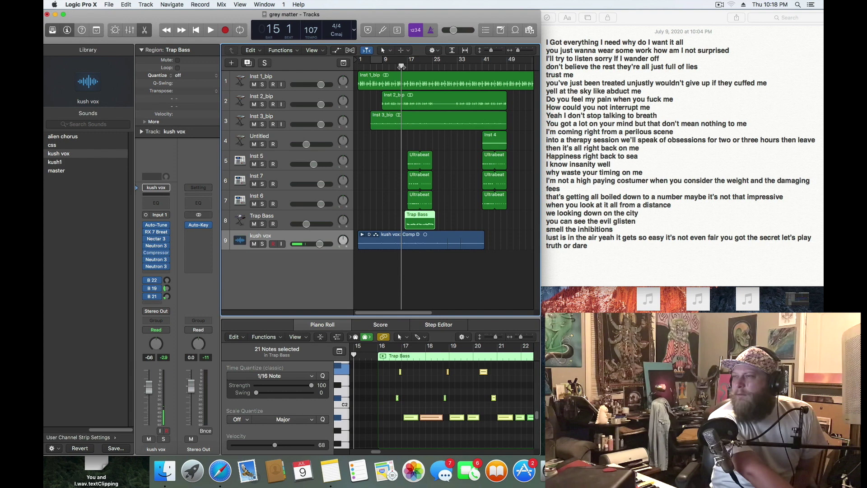
key("space")
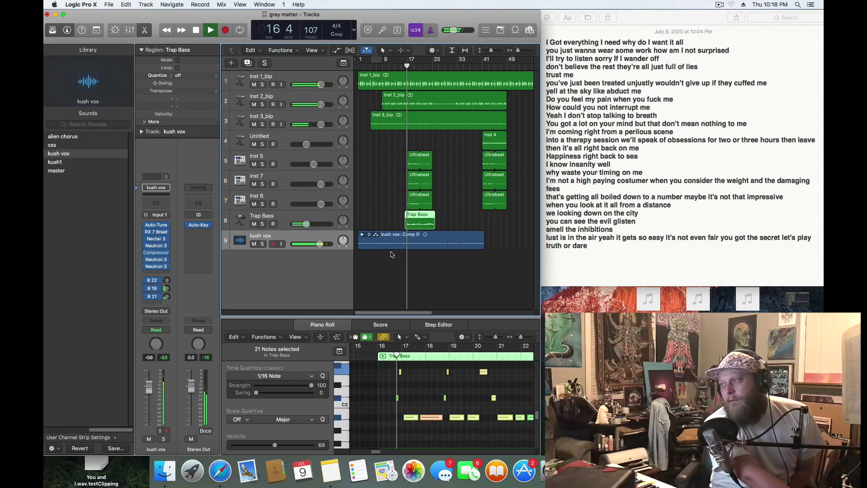
left_click(196, 31)
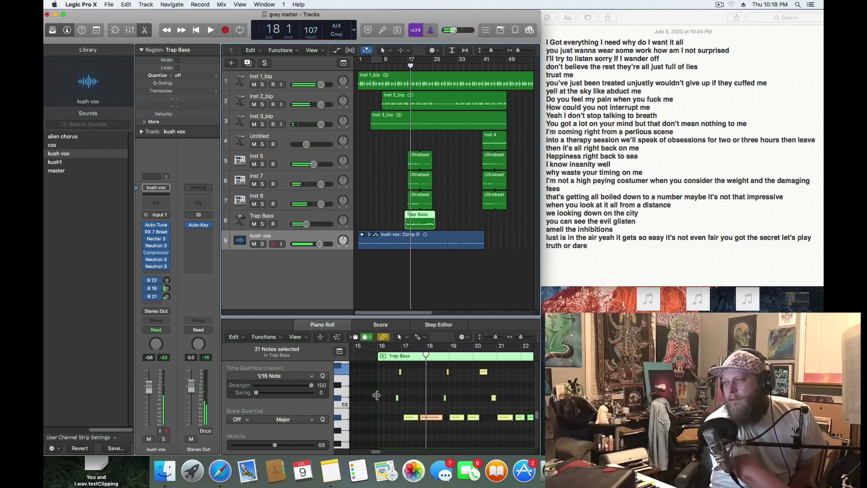
Resize the first two A#1 notes of the Trap Bass region, setting the second note's length to 1 0 0 0.
left_click(417, 425)
left_click(417, 420)
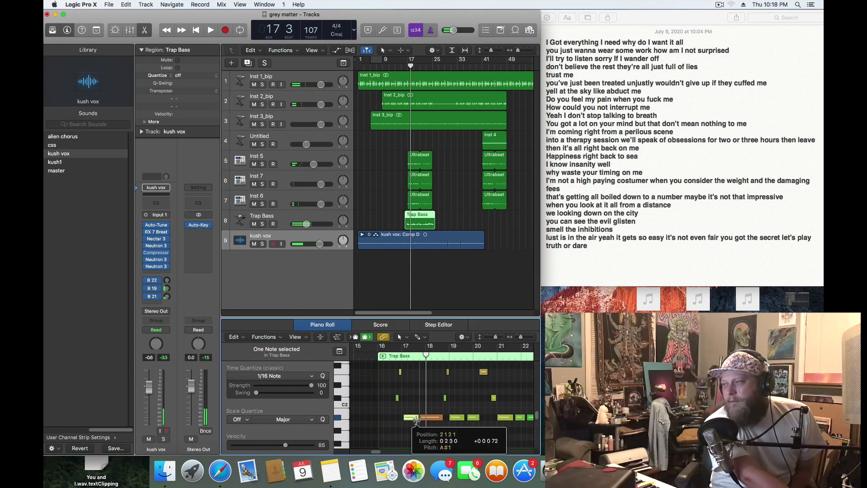
left_click_drag(427, 416, 424, 416)
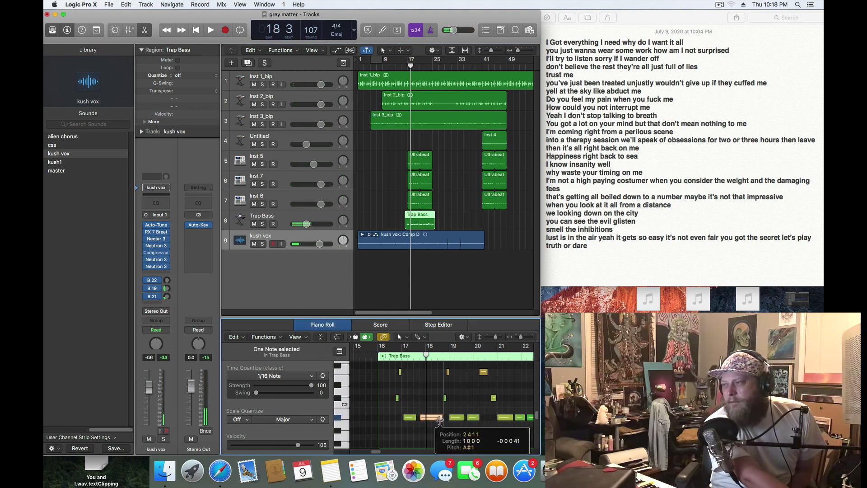
Play back the edited Trap Bass notes in the full mix, and return the playhead to bar 1.
double_click(405, 65)
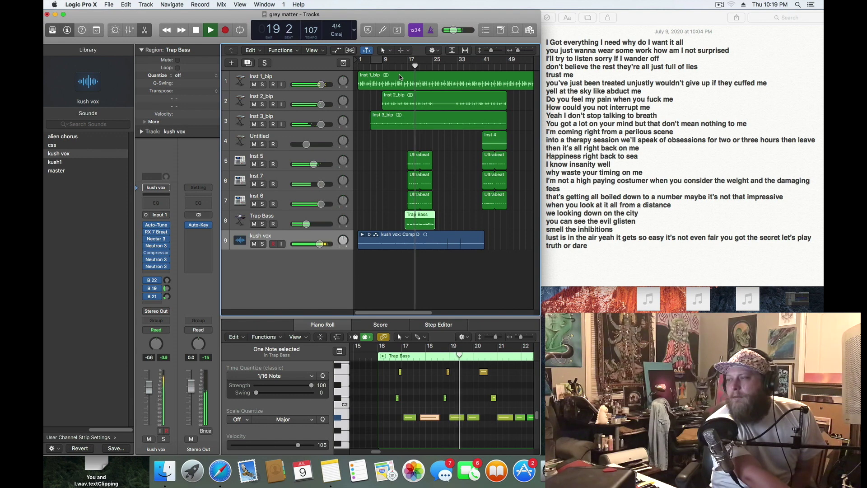
left_click(197, 30)
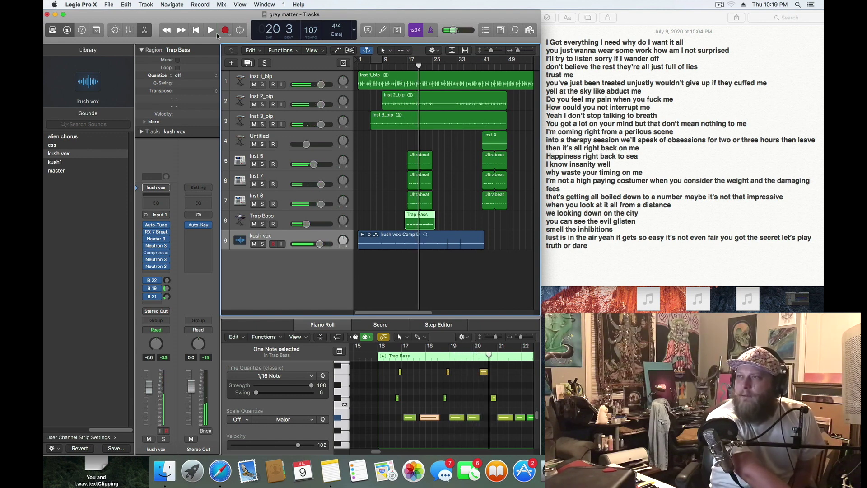
left_click(196, 30)
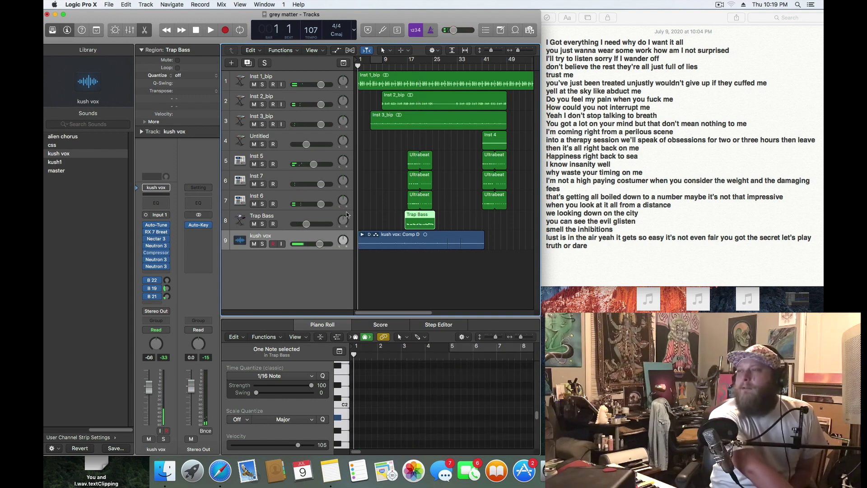
Raise the Trap Bass track's volume slightly, audition the section where the bass enters, and return the playhead to bar 1.
left_click(307, 224)
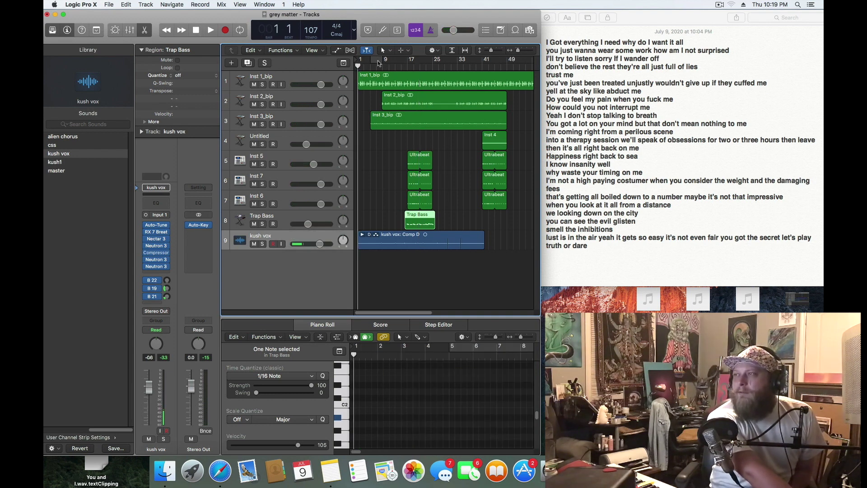
left_click(403, 67)
key("space")
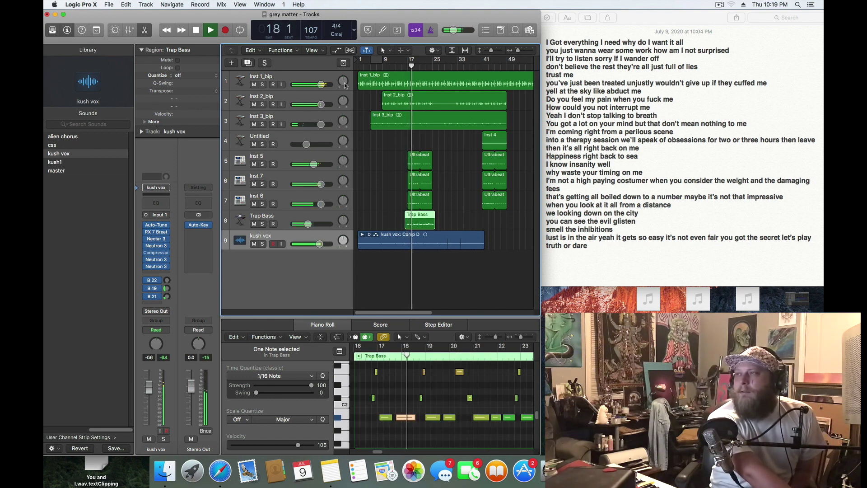
left_click(196, 30)
left_click(196, 31)
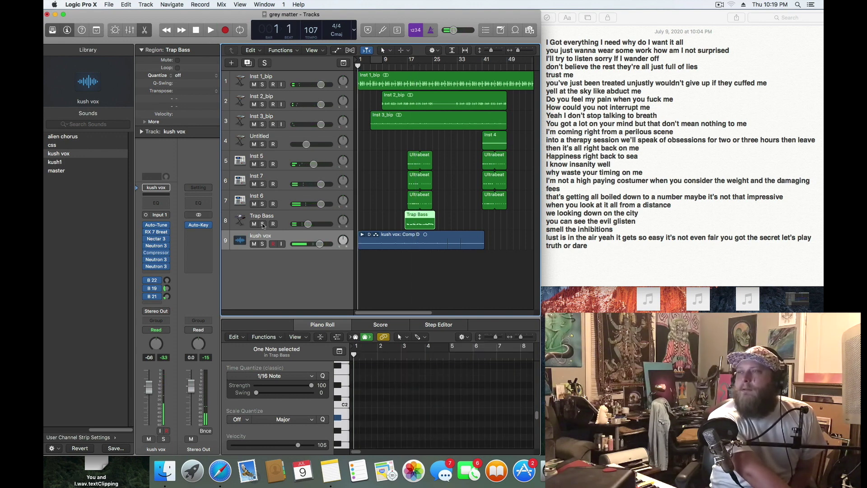
Solo the Inst 6 track, audition it around bar 17, and view its Ultrabeat instrument.
left_click(289, 195)
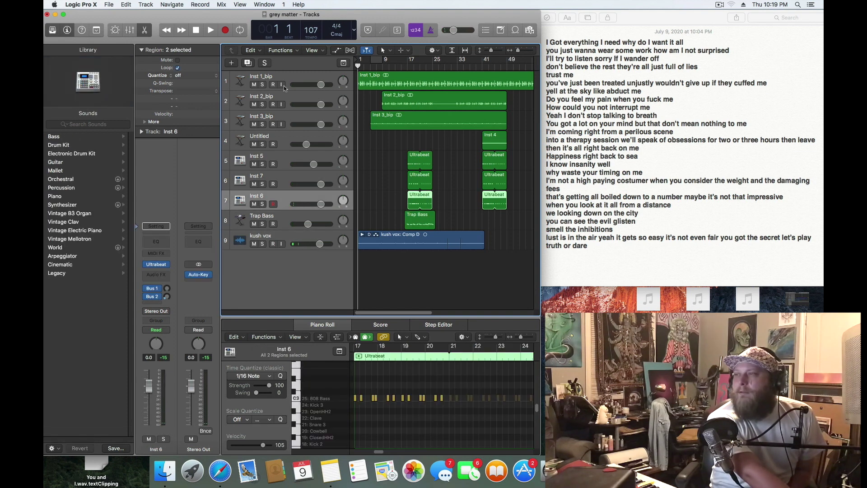
left_click(407, 66)
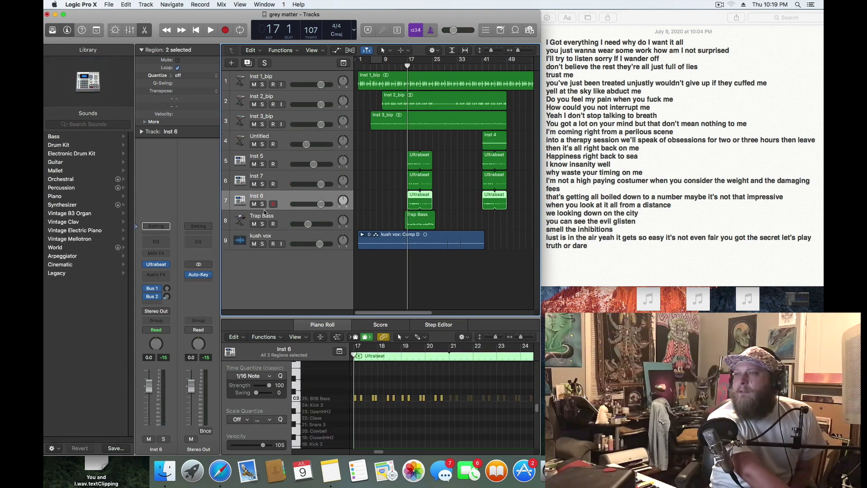
left_click(262, 204)
left_click(209, 30)
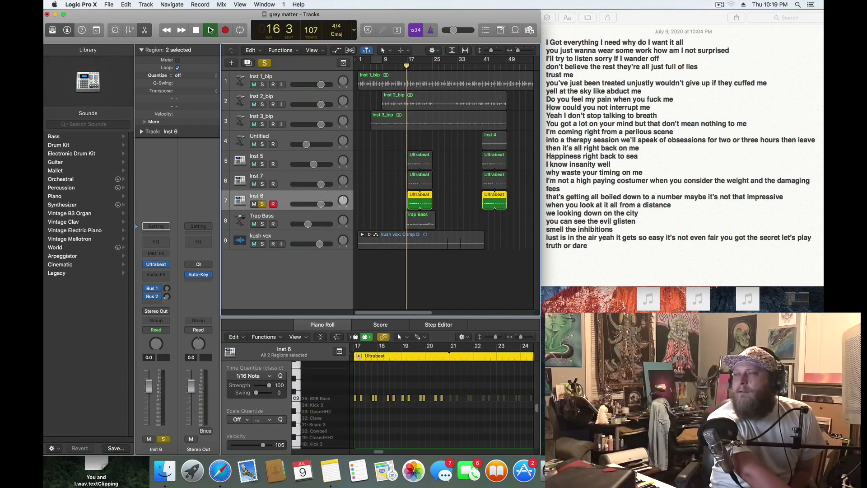
key("space")
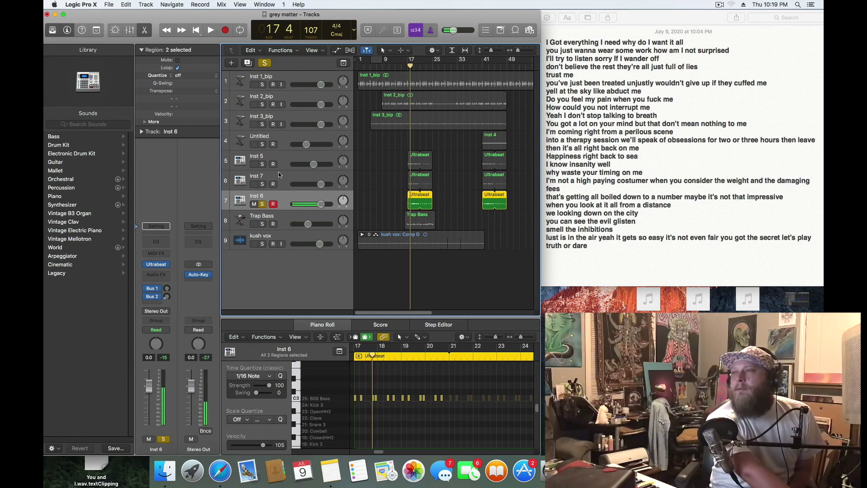
left_click(159, 265)
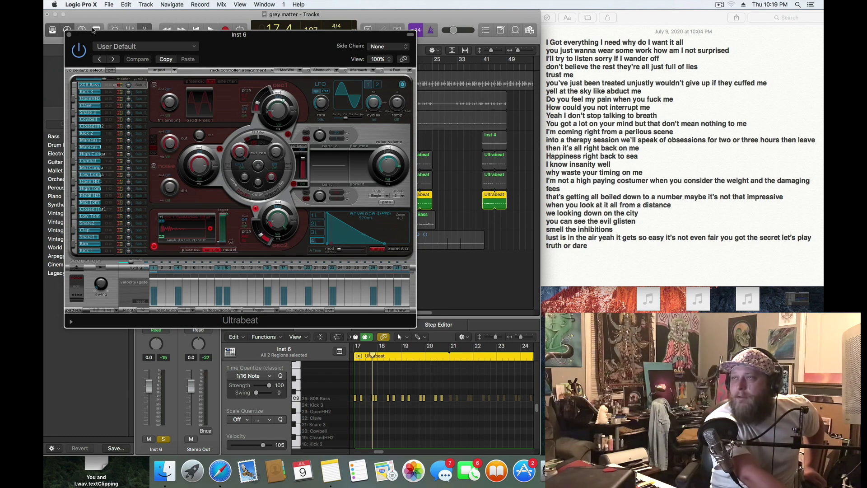
left_click(70, 35)
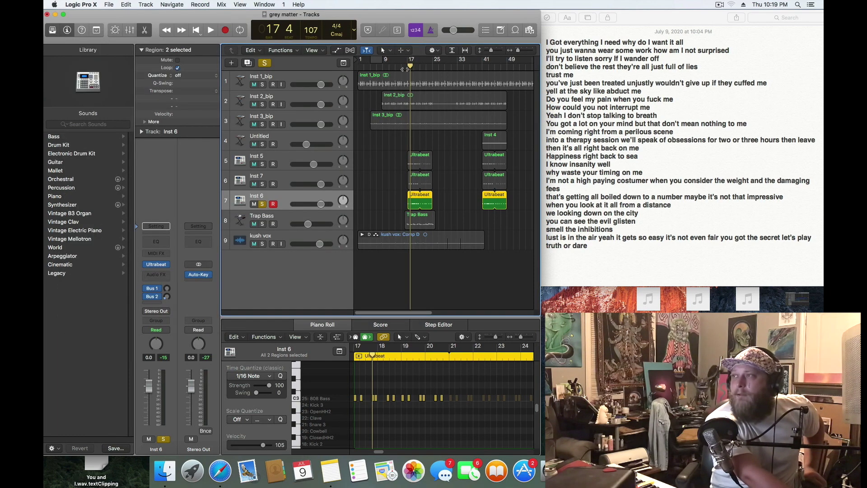
Clear the Inst 6 solo, audition the drum section in the full mix, and play the song from bar 1.
key("comma")
left_click(266, 63)
left_click(266, 63)
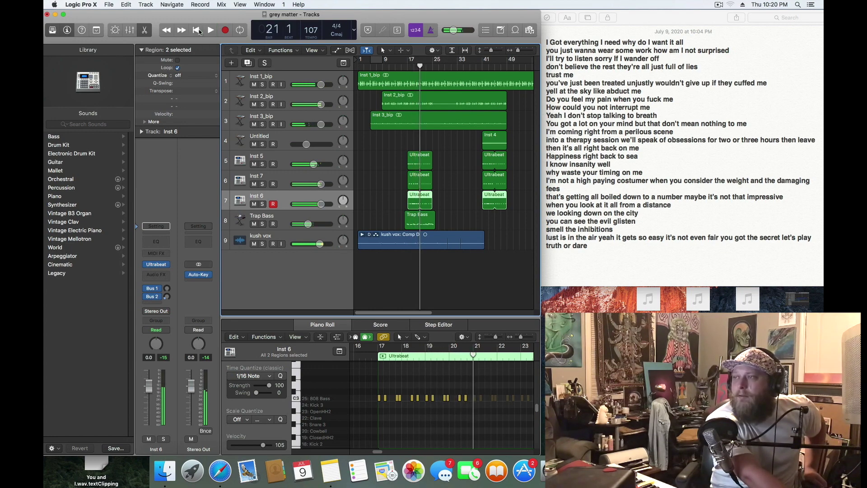
key("space")
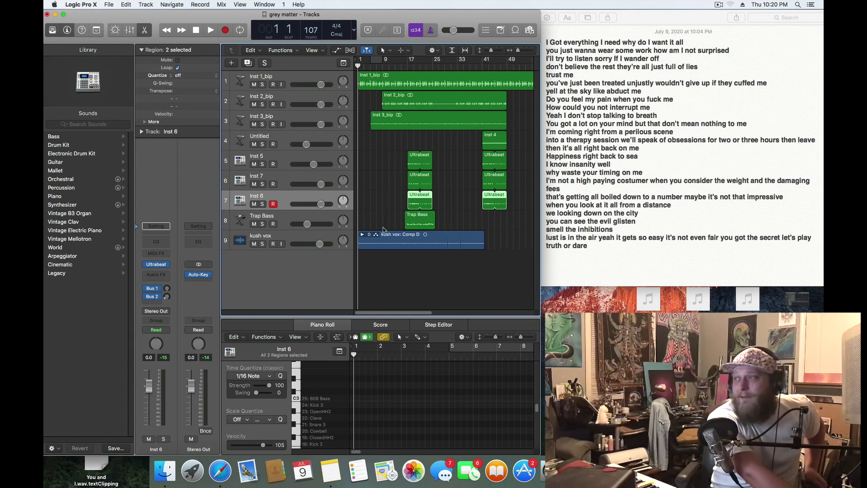
left_click(211, 30)
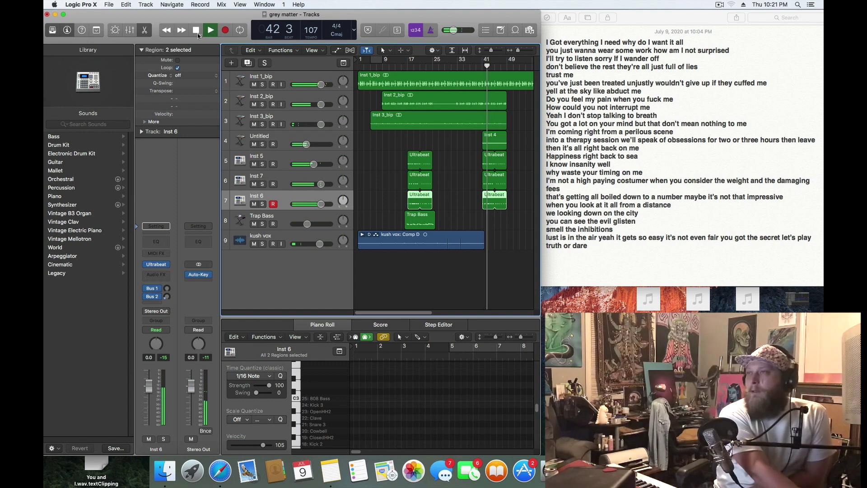
left_click(197, 30)
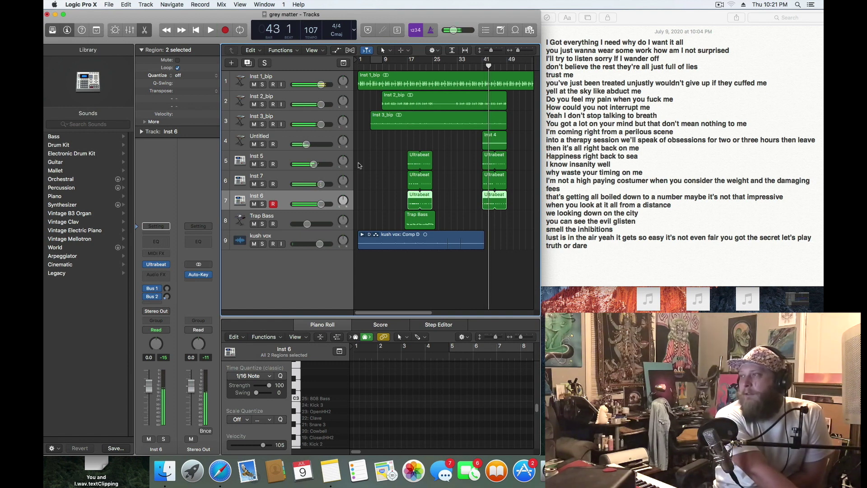
Copy the Inst 4 region from bar 41 and paste it at bar 17 on the Untitled track.
left_click(493, 134)
right_click(496, 136)
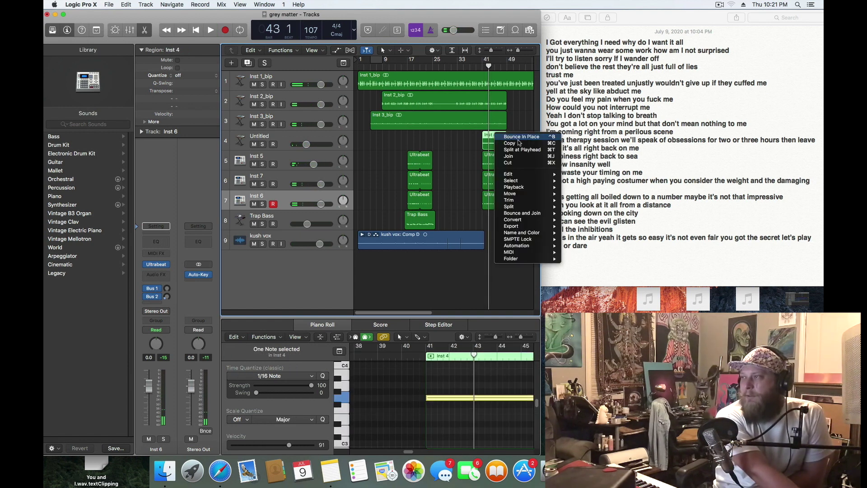
left_click(513, 142)
left_click_drag(488, 66, 407, 65)
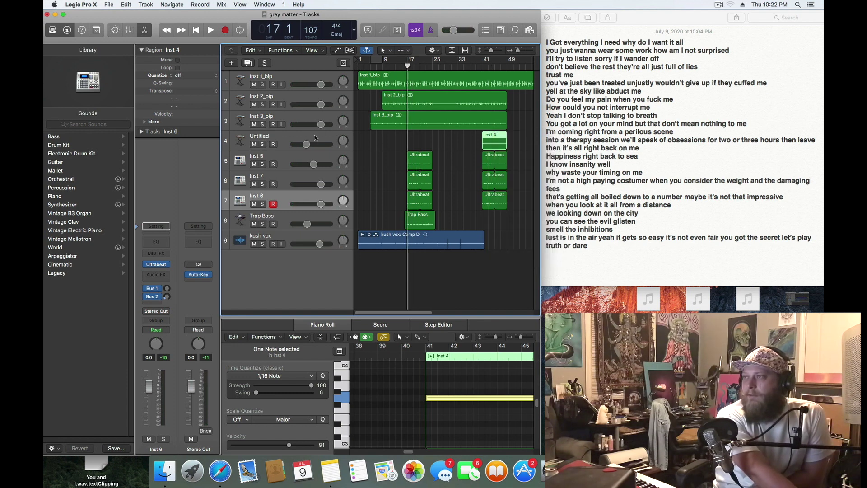
left_click(315, 138)
right_click(424, 137)
left_click(413, 97)
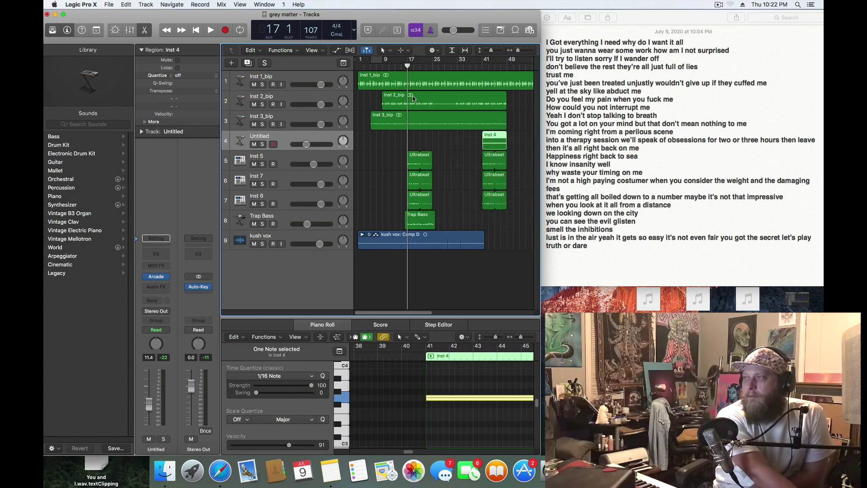
key("super+v")
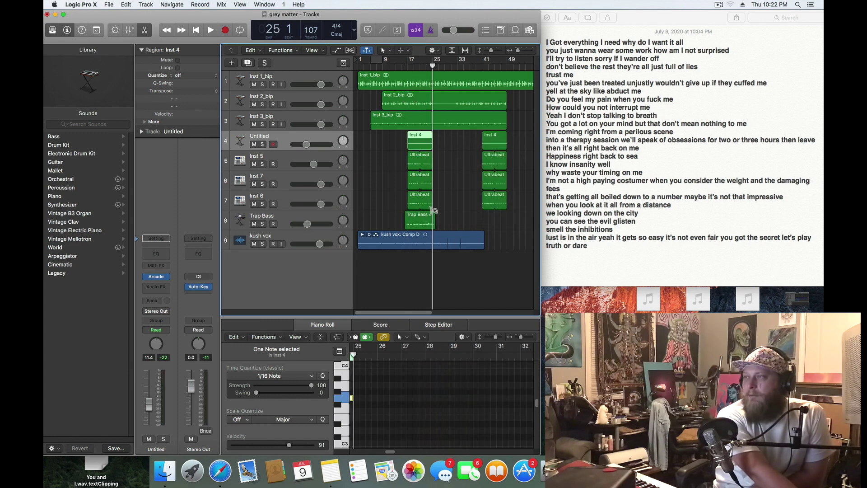
Set the Trap Bass track's volume to -12.0 dB and audition the section around bar 17 with the added Inst 4 region.
left_click(309, 225)
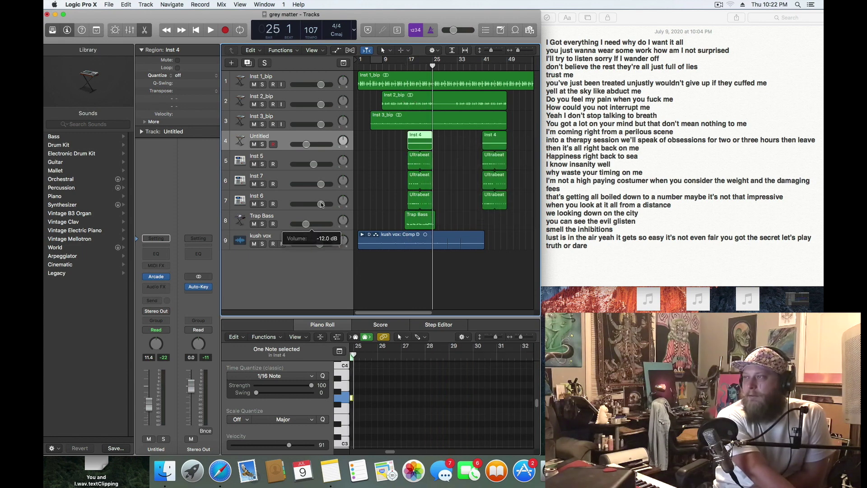
double_click(401, 59)
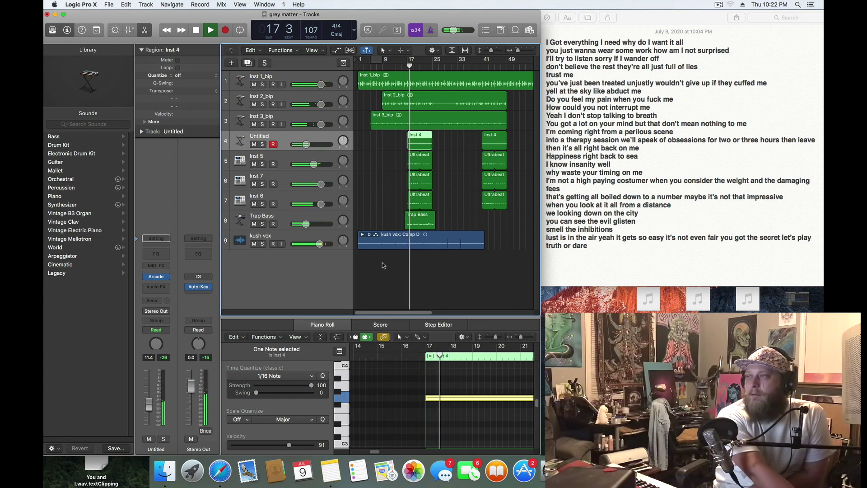
left_click(196, 30)
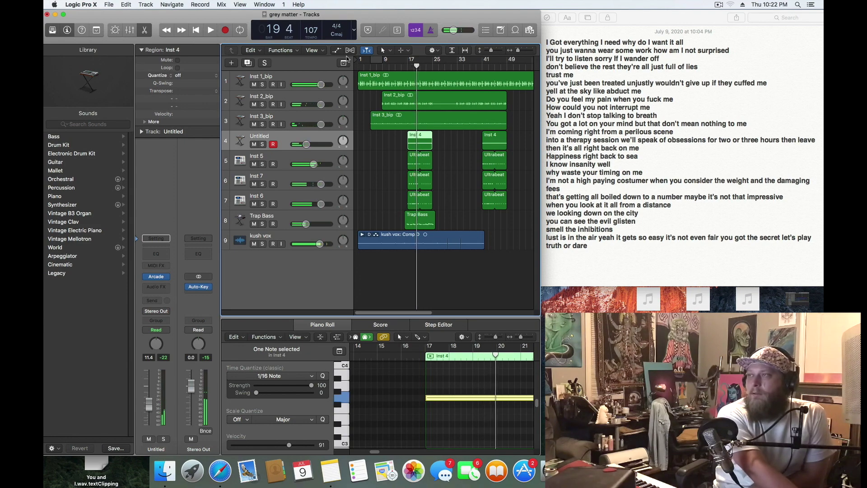
Automate the Untitled track's volume to rise from -17.6 dB to -9.0 dB around bar 33, and audition the drop section.
left_click(336, 51)
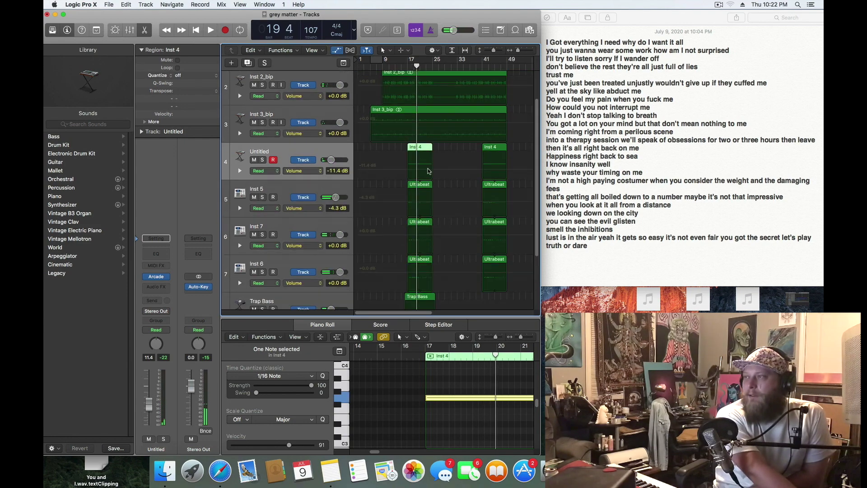
left_click(465, 171)
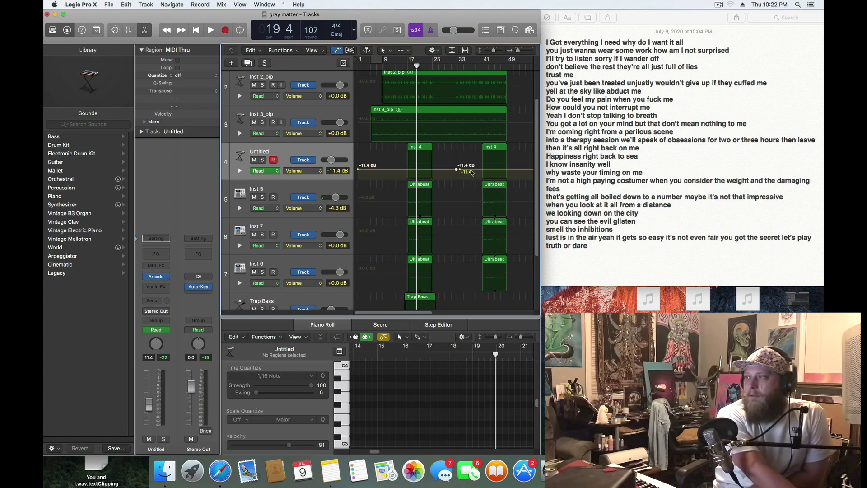
left_click_drag(472, 169, 445, 176)
left_click(399, 66)
left_click(210, 29)
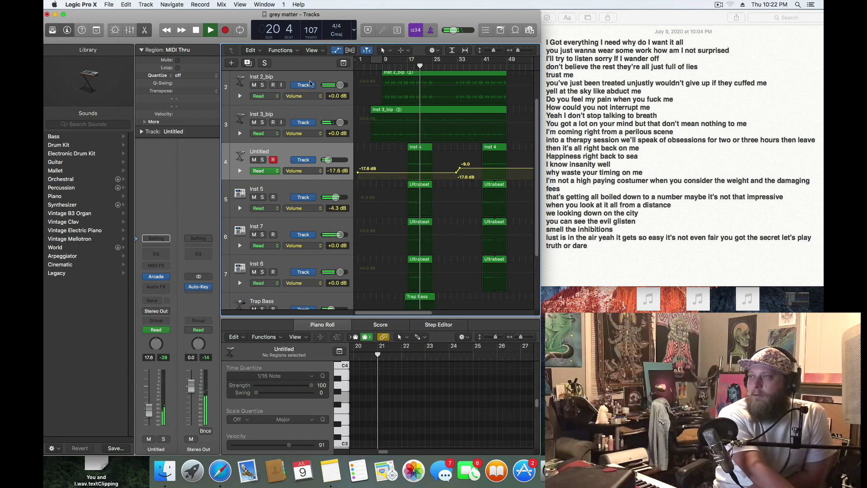
left_click(337, 51)
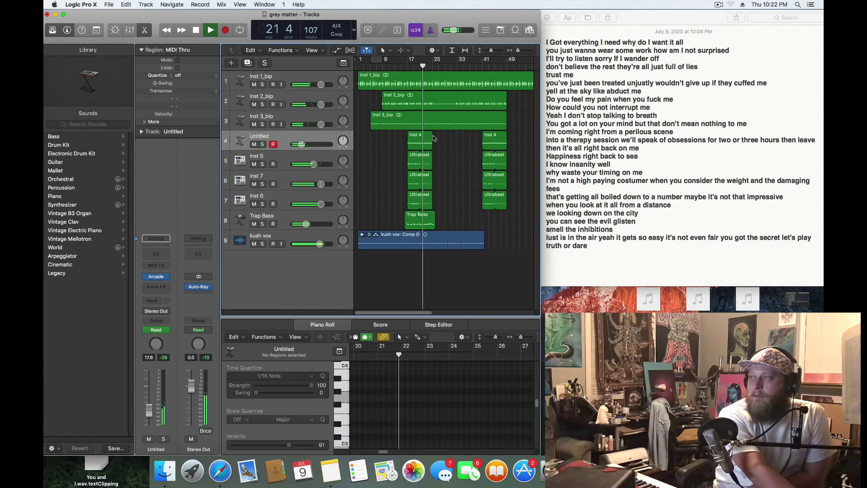
Loop the first Inst 4 region up to the second one at bar 41, and return the playhead to bar 1.
left_click_drag(440, 133, 457, 136)
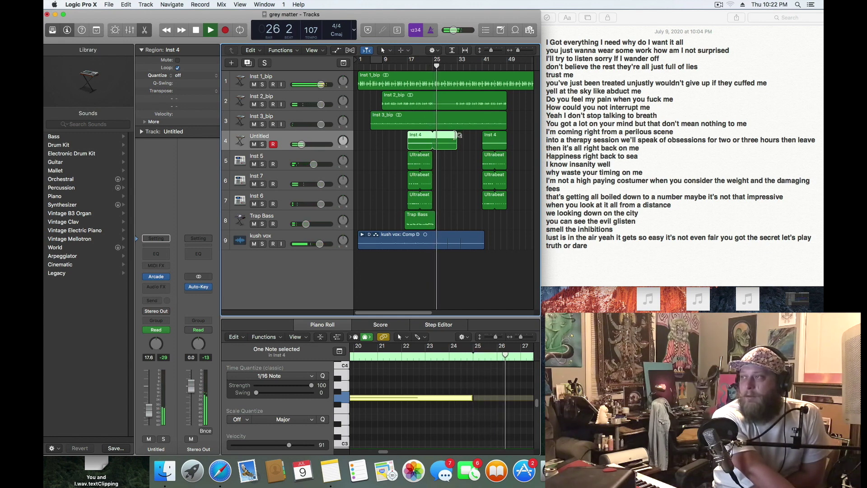
left_click_drag(456, 135, 481, 144)
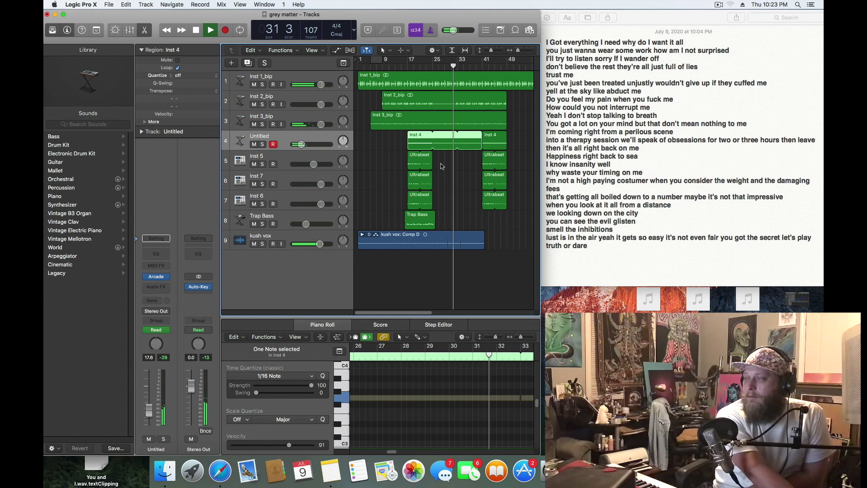
key("space")
key("Return")
Bounce the Untitled track's Inst 4 regions in place to a new track named Inst 4_bip, leaving the source and with normalizing off.
left_click(303, 136)
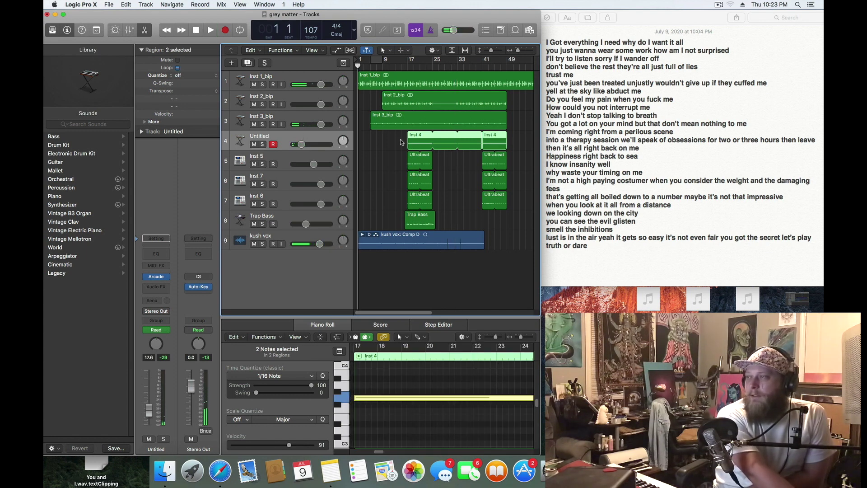
right_click(412, 134)
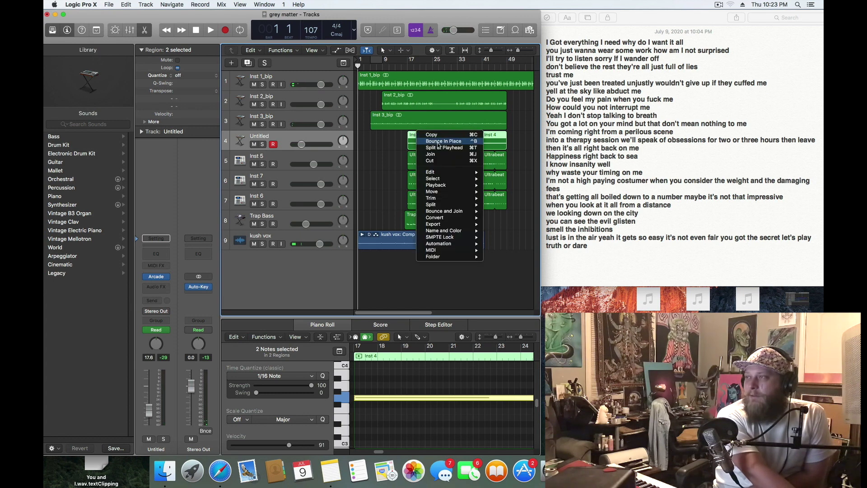
left_click(420, 136)
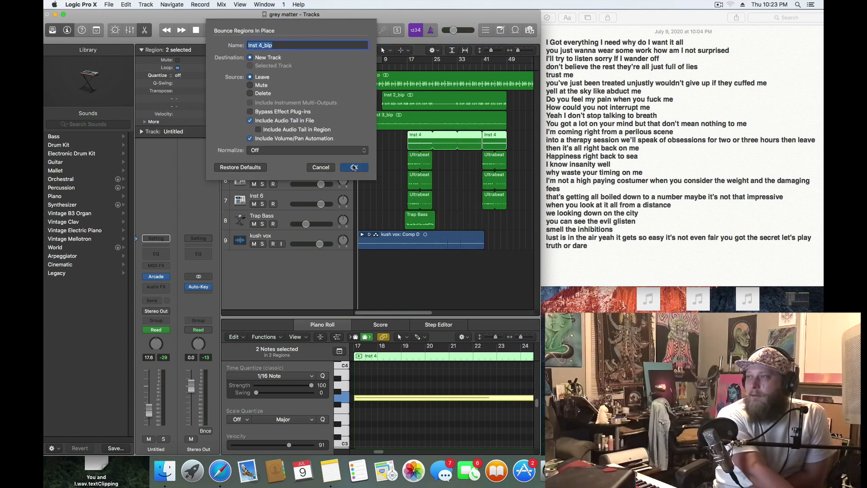
left_click(354, 167)
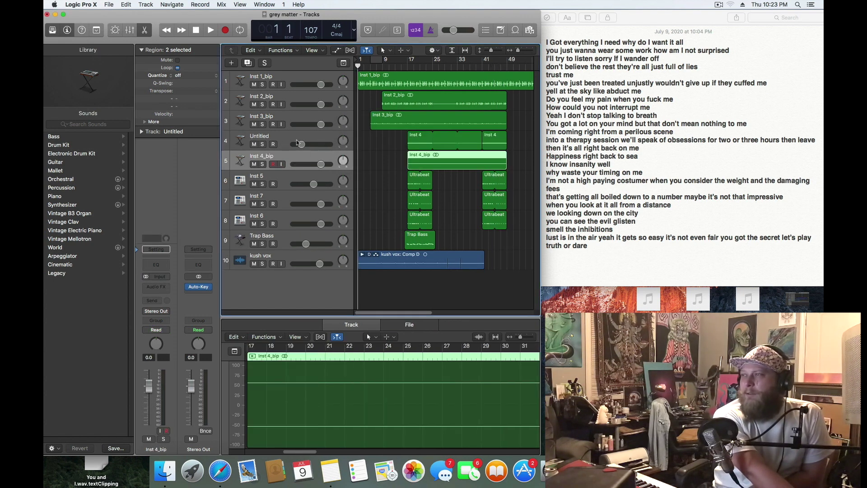
Mute the original Untitled track and play the mix with the bounced track from bar 1.
left_click(254, 144)
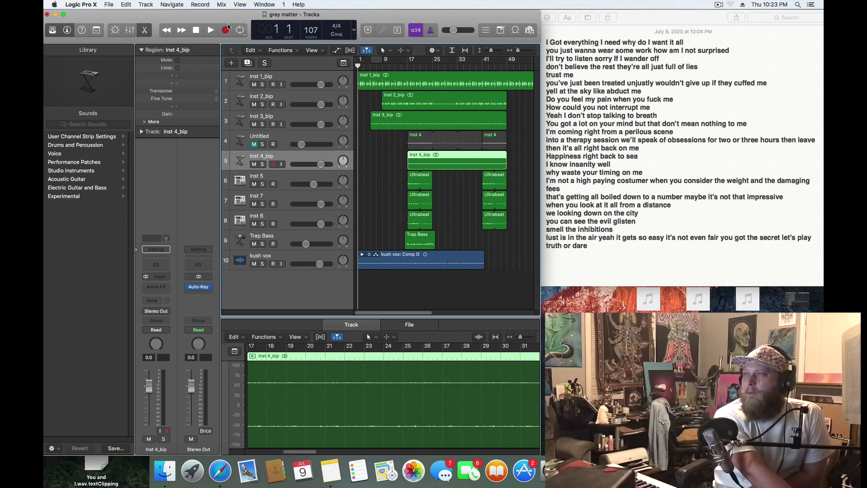
left_click(210, 30)
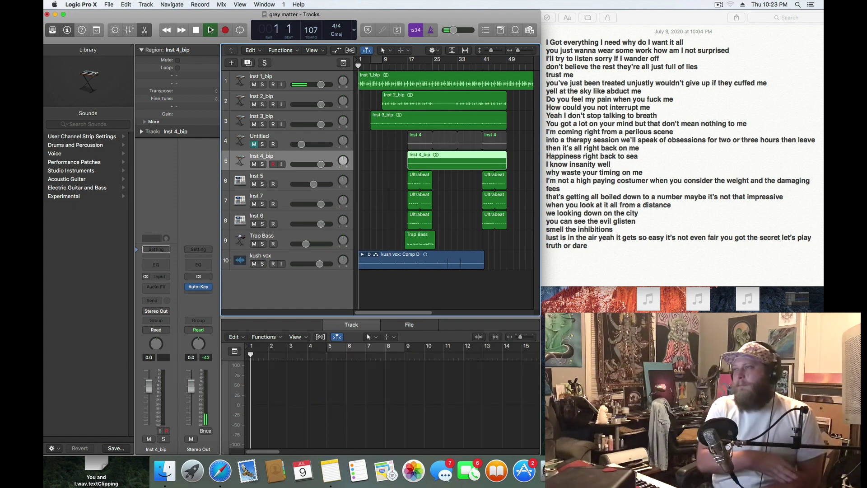